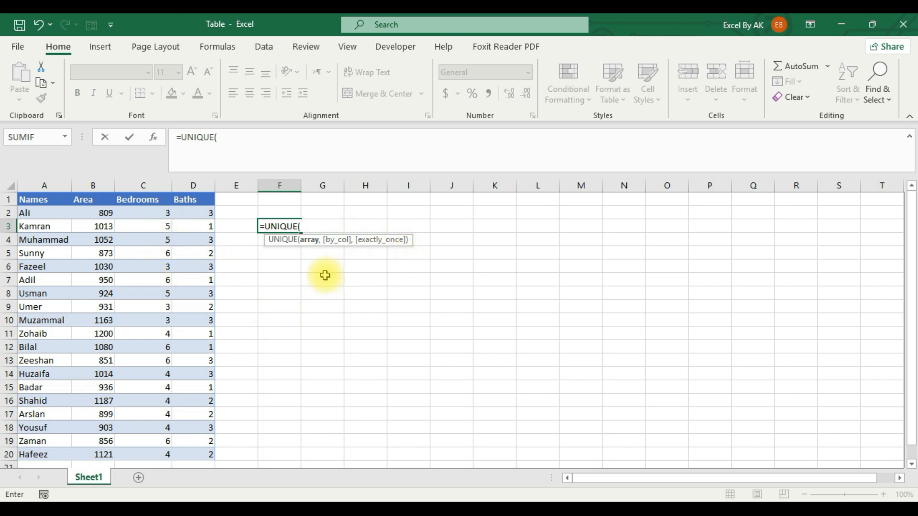
Complete the UNIQUE formula in F3 with the Bedrooms values C2:C20 as its array
left_click(157, 214)
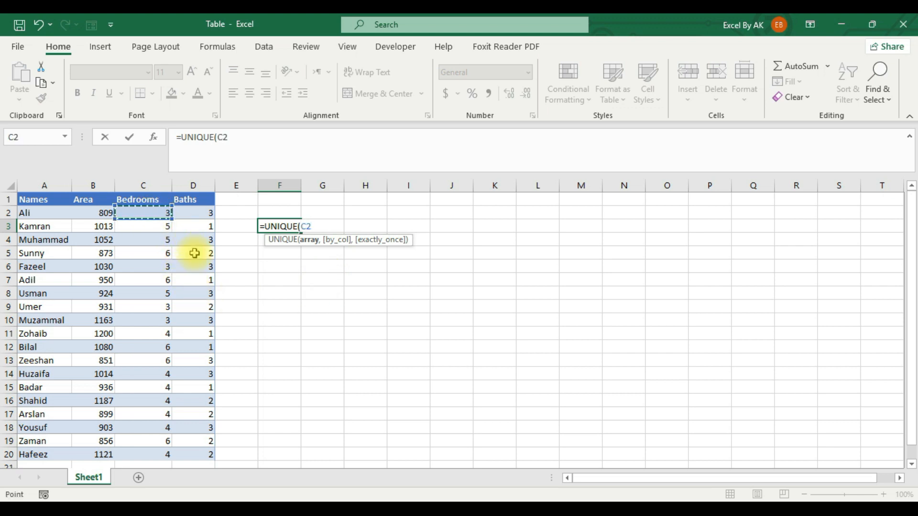
key("ctrl+shift+Down")
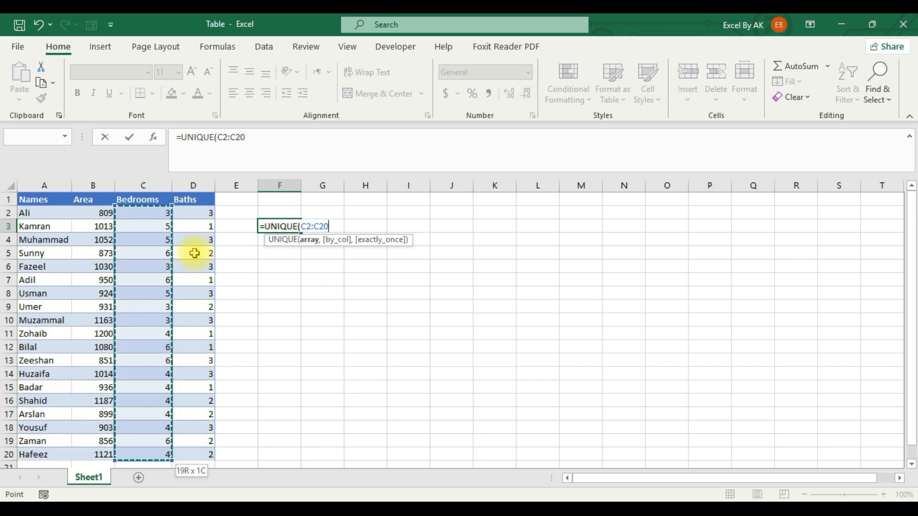
type(")")
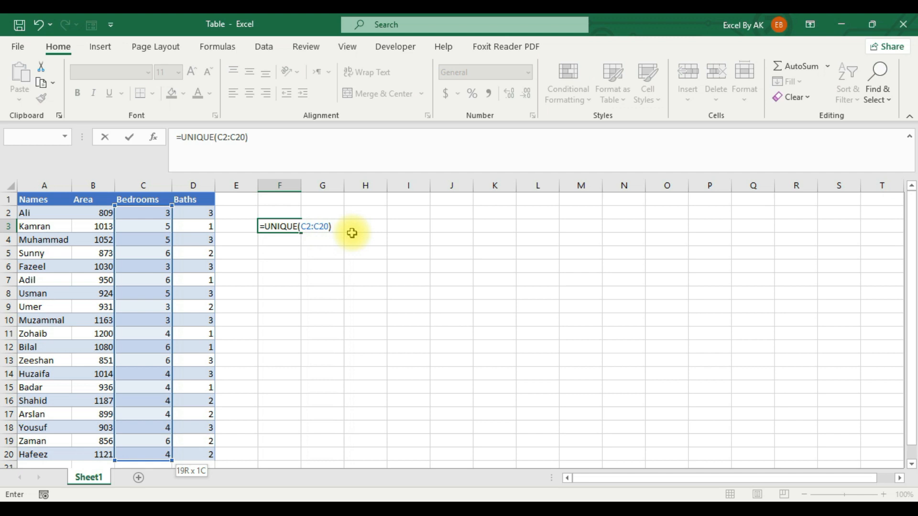
key("BackSpace")
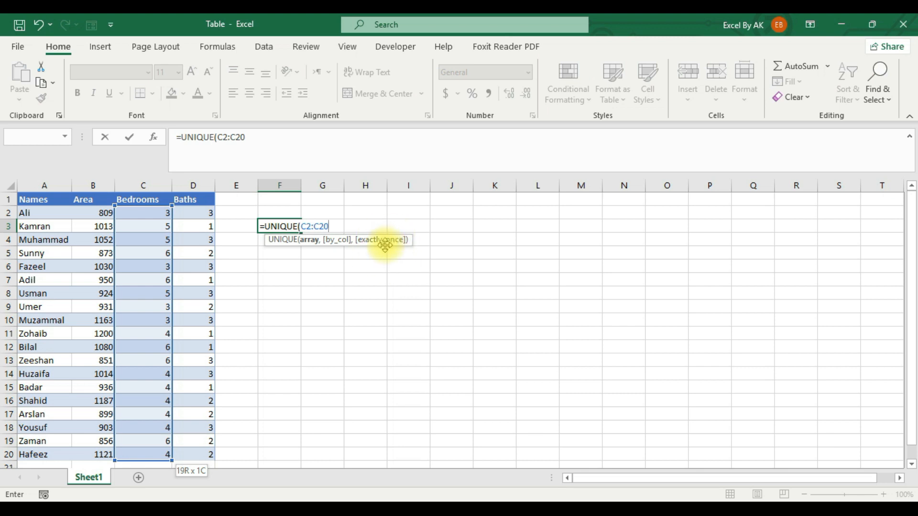
type(")")
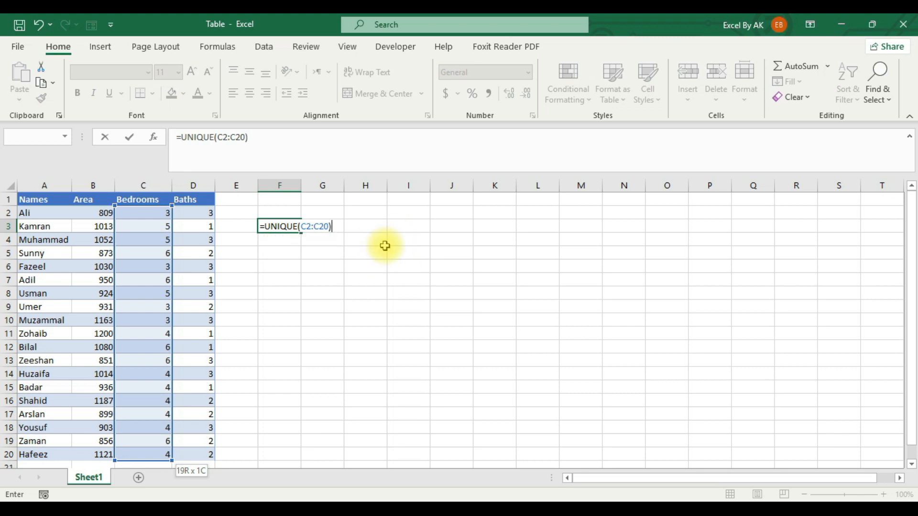
key("Return")
Compare the spilled values in F3:F6 with the Bedrooms column, and clear that range
left_click(362, 250)
left_click(292, 227)
left_click_drag(292, 237, 294, 267)
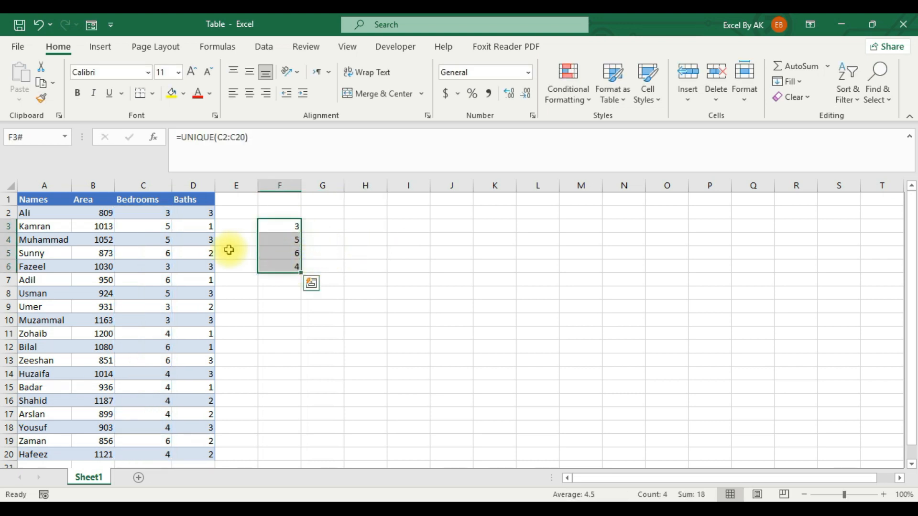
left_click_drag(293, 227, 292, 263)
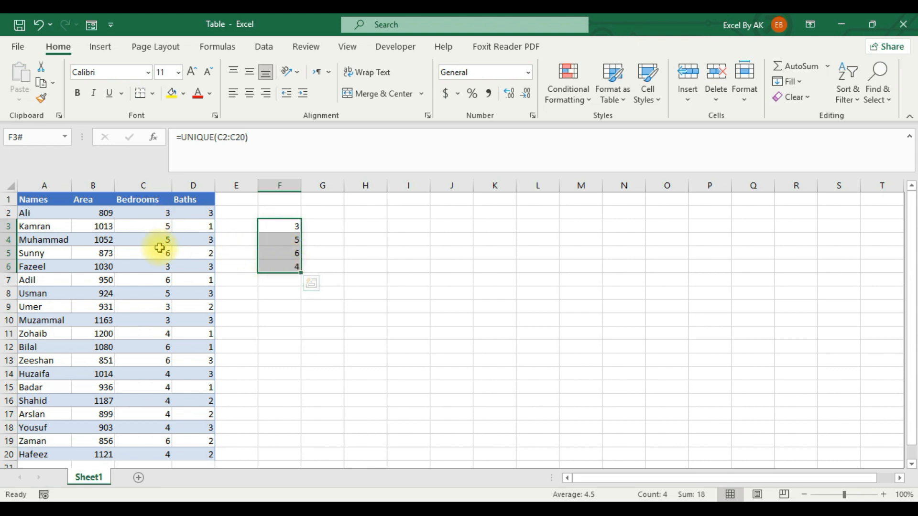
scroll(164, 363, "down", 1)
scroll(165, 362, "down", 1)
scroll(191, 361, "up", 2)
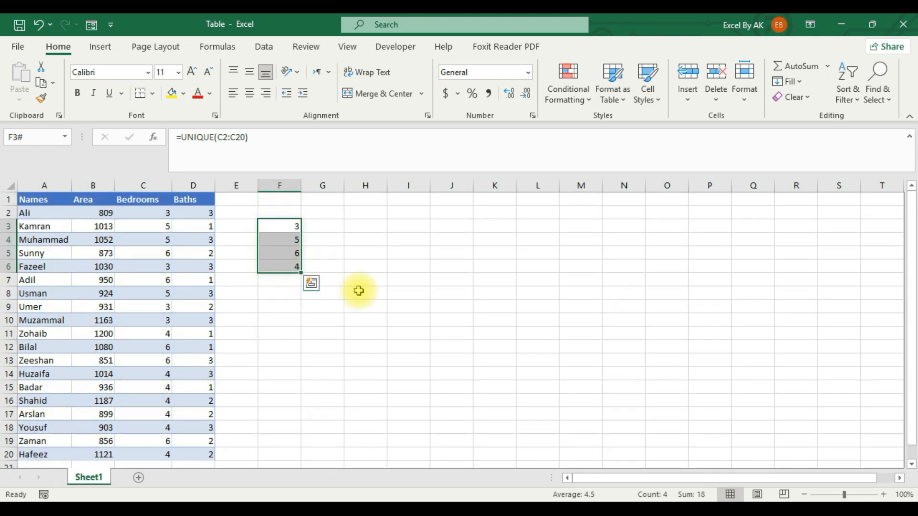
key("Delete")
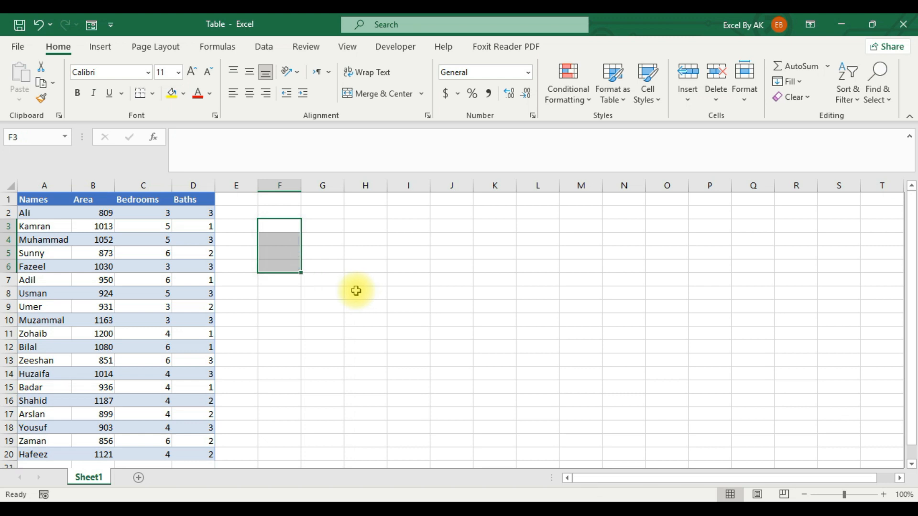
Enter =UNIQUE(C2:C20,,TRUE) in F3 to return only the bedroom values that appear exactly once
left_click(287, 226)
type("=")
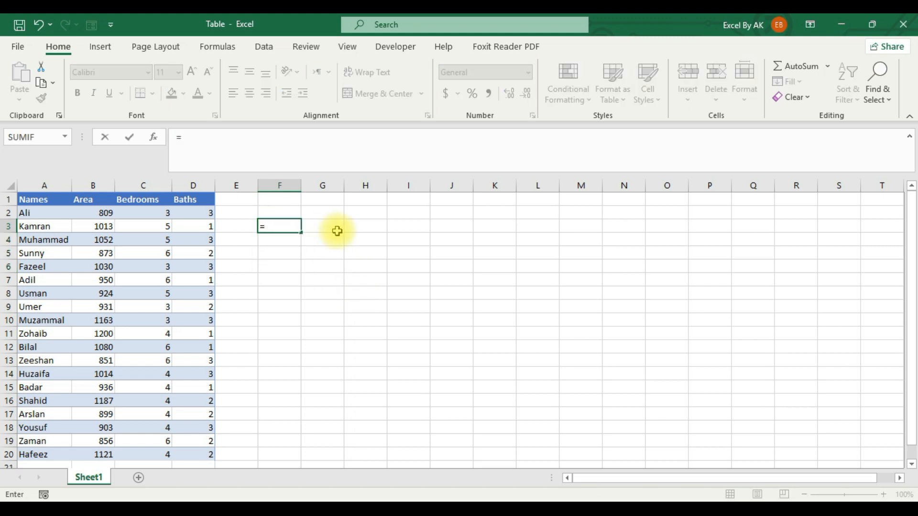
type("un")
key("Down")
key("Down")
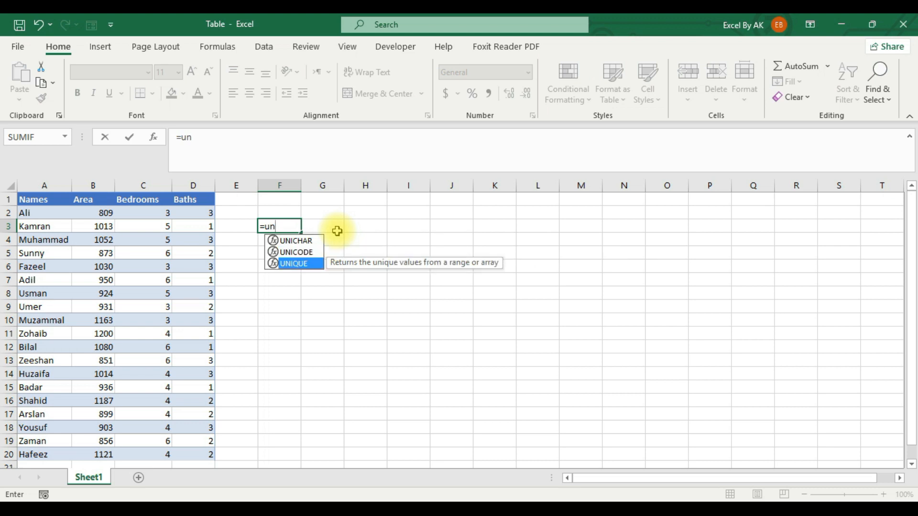
key("Tab")
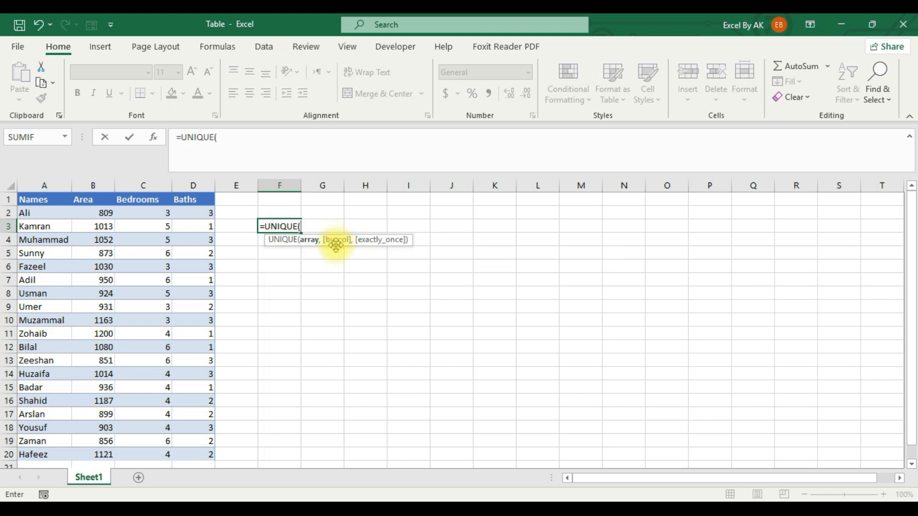
left_click(158, 212)
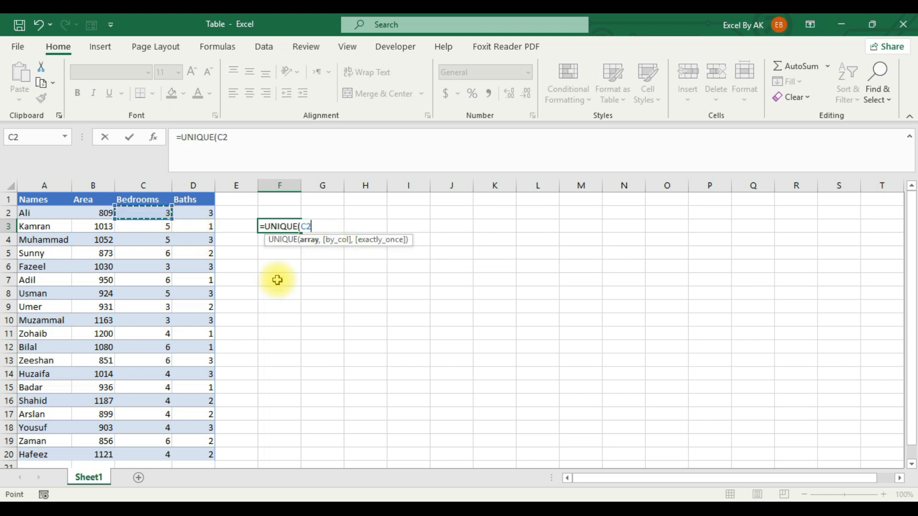
key("ctrl+shift+Down")
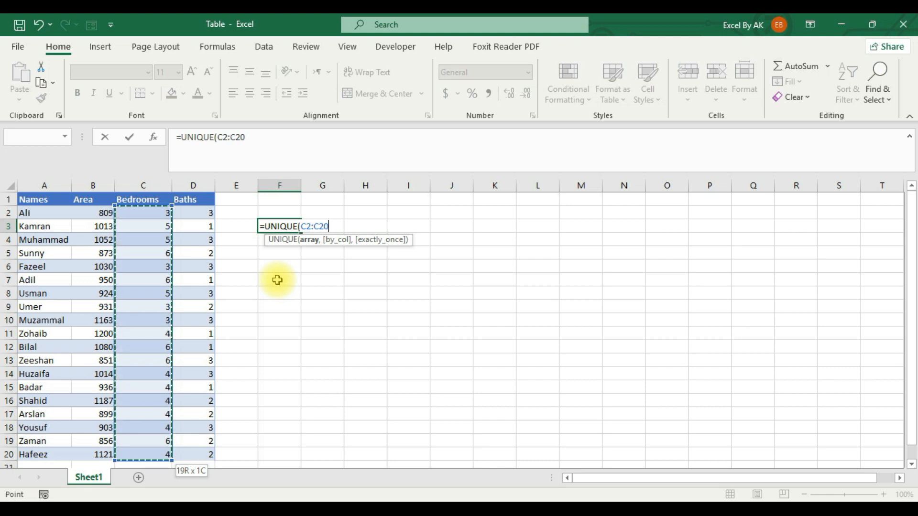
type(",")
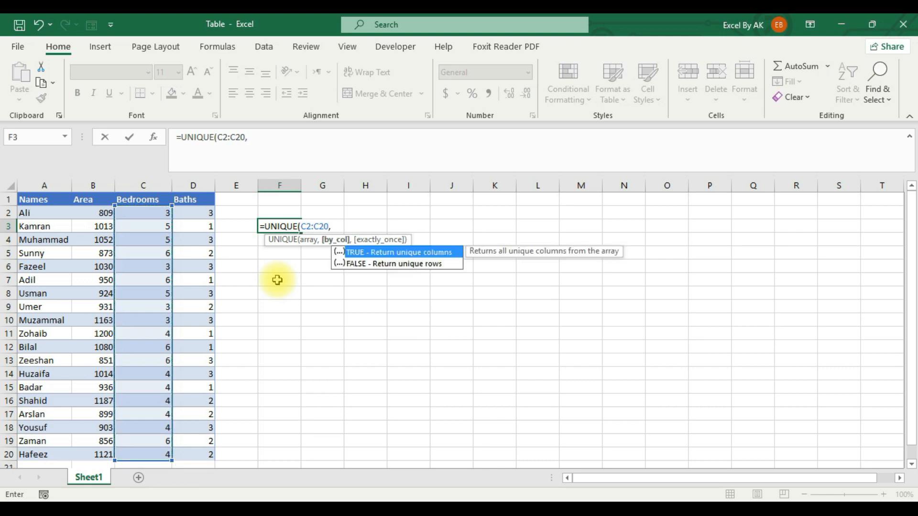
type(",true")
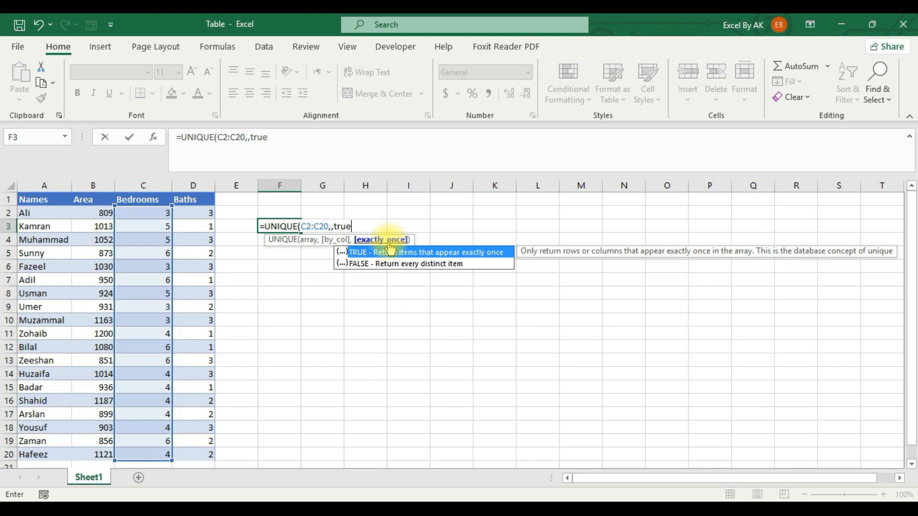
type(")")
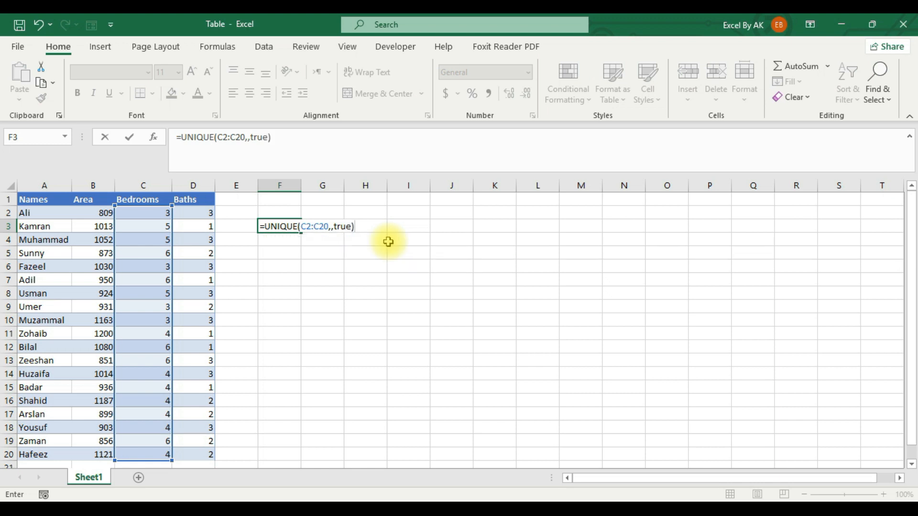
key("Return")
left_click(294, 226)
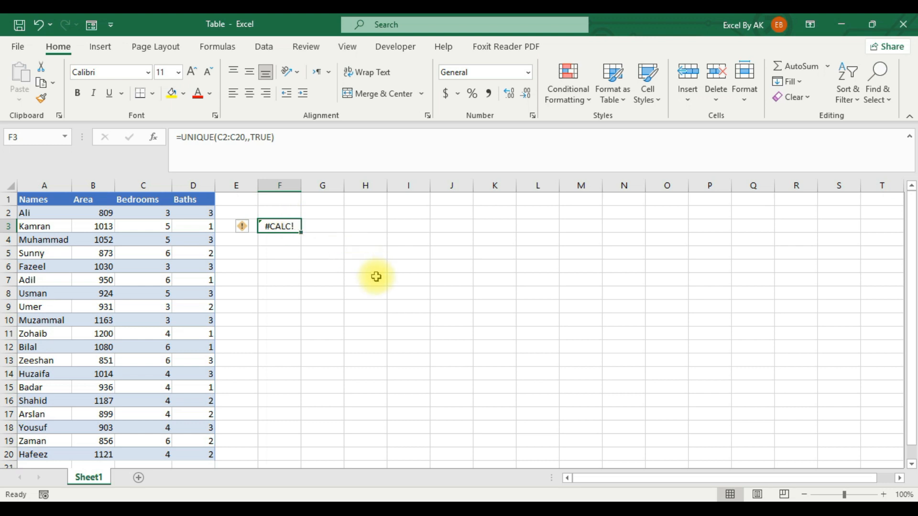
Examine the Bedrooms column for values that occur more than once
left_click(158, 214)
left_click_drag(159, 228, 157, 241)
left_click(154, 305)
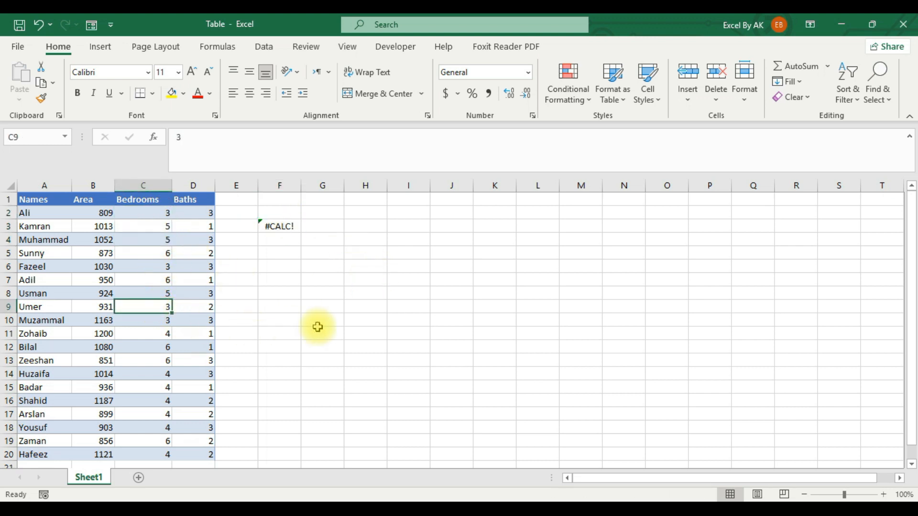
left_click(158, 330)
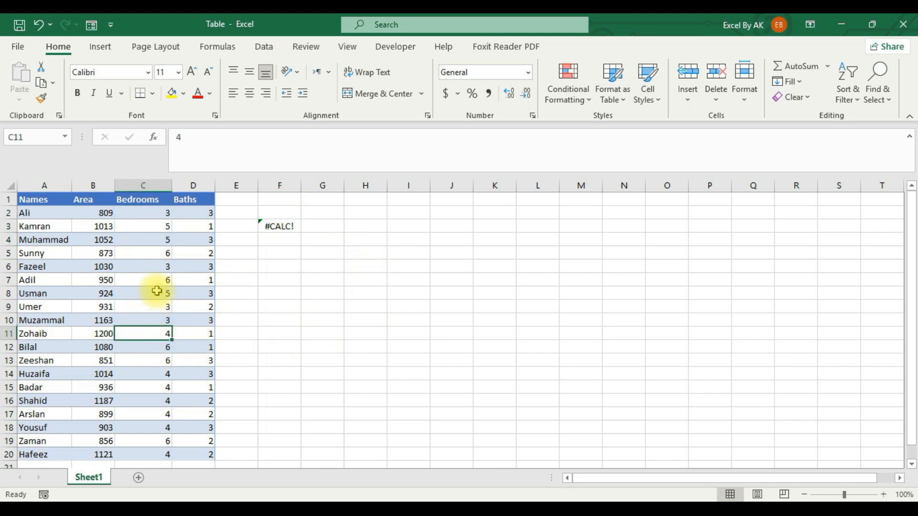
left_click(160, 293)
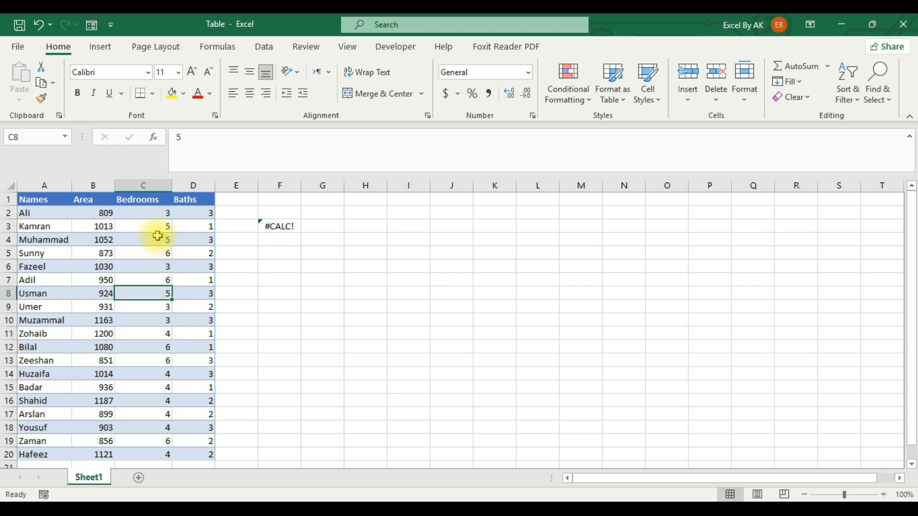
scroll(170, 344, "down", 1)
scroll(172, 343, "up", 1)
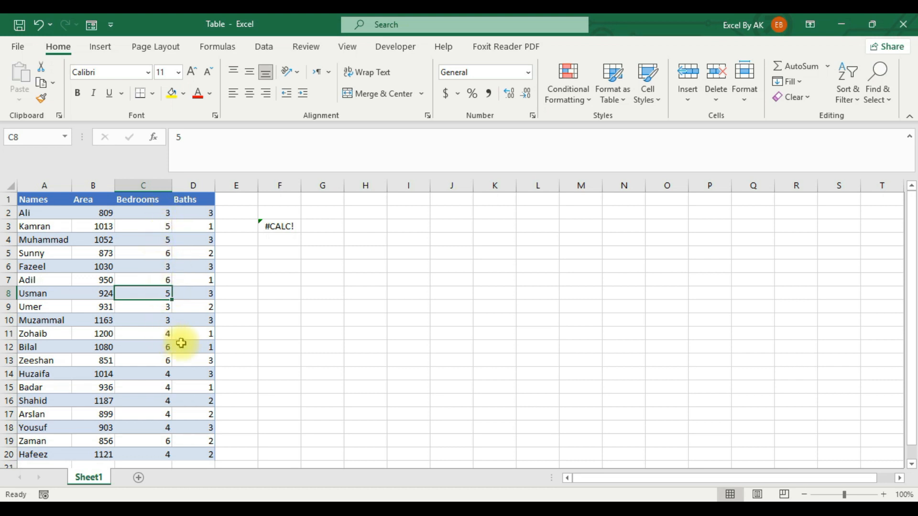
Change the Bedrooms value in C9 to 7 and the one in C6 to 8
left_click(158, 311)
type("7")
key("Return")
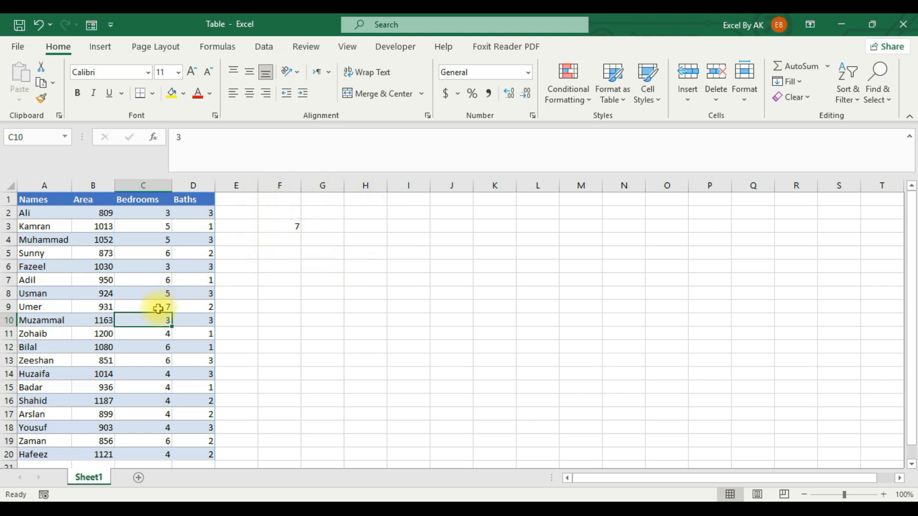
left_click(155, 269)
type("8")
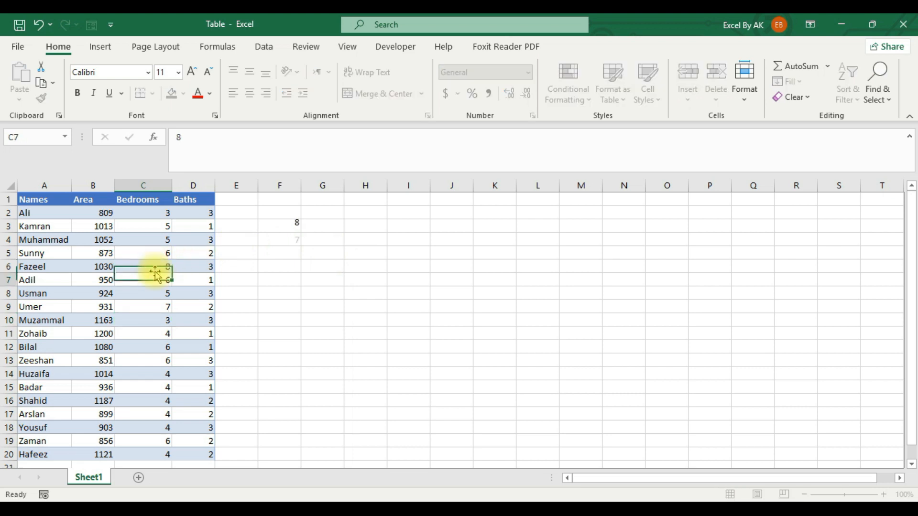
key("Return")
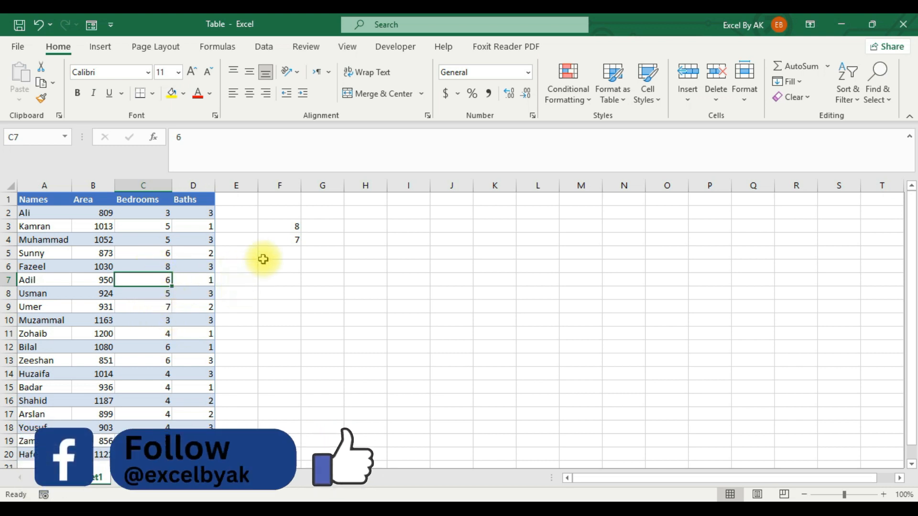
Clear the UNIQUE results by deleting the contents of F2:G6
left_click(277, 214)
left_click_drag(286, 226, 318, 267)
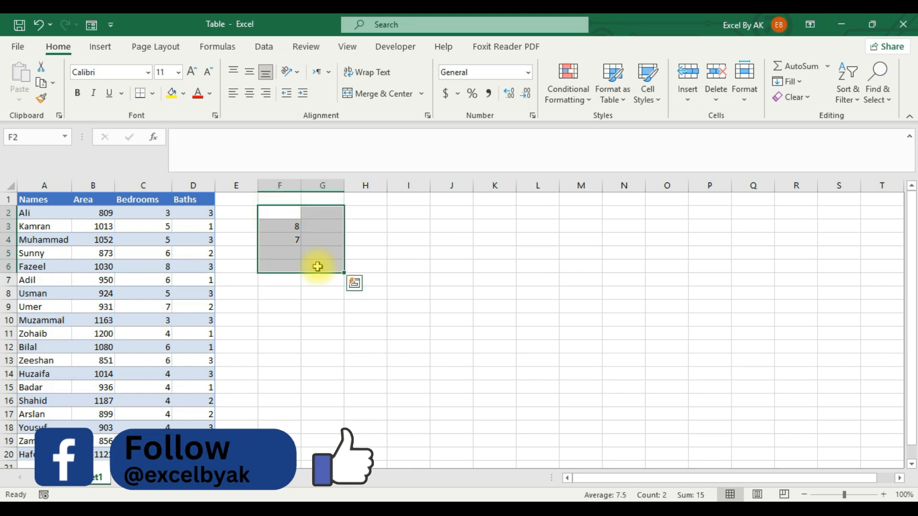
key("Delete")
left_click(328, 311)
left_click(283, 245)
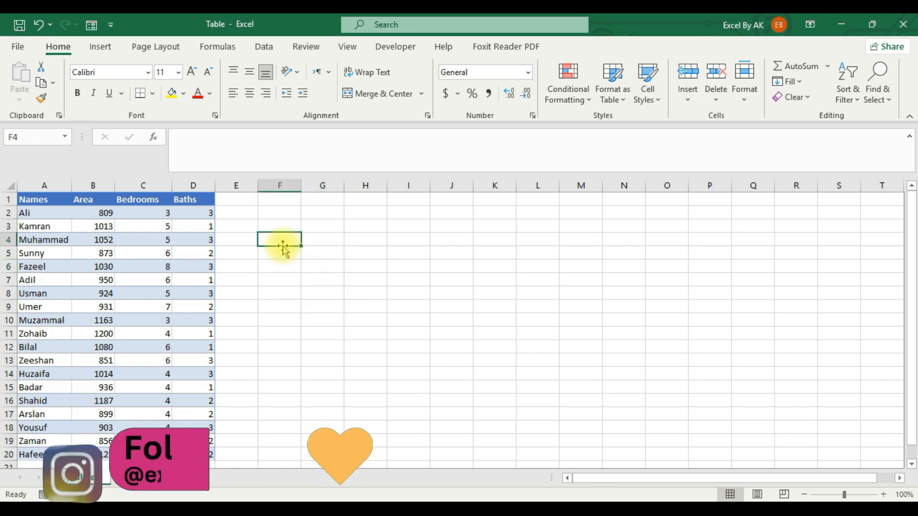
left_click(279, 199)
type("=tra")
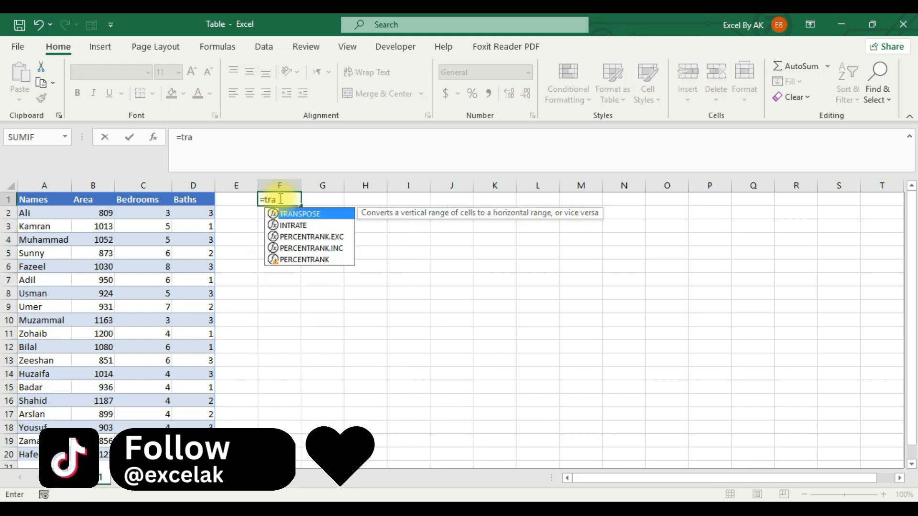
key("Tab")
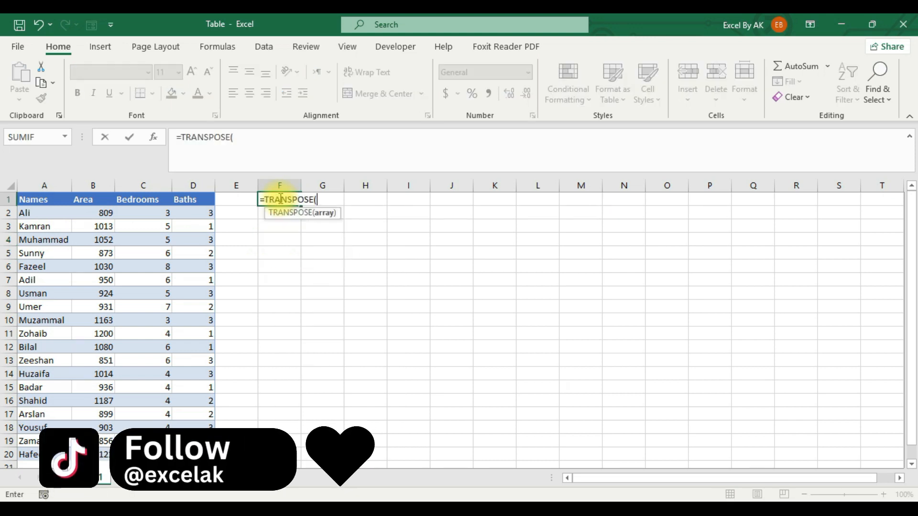
left_click(50, 199)
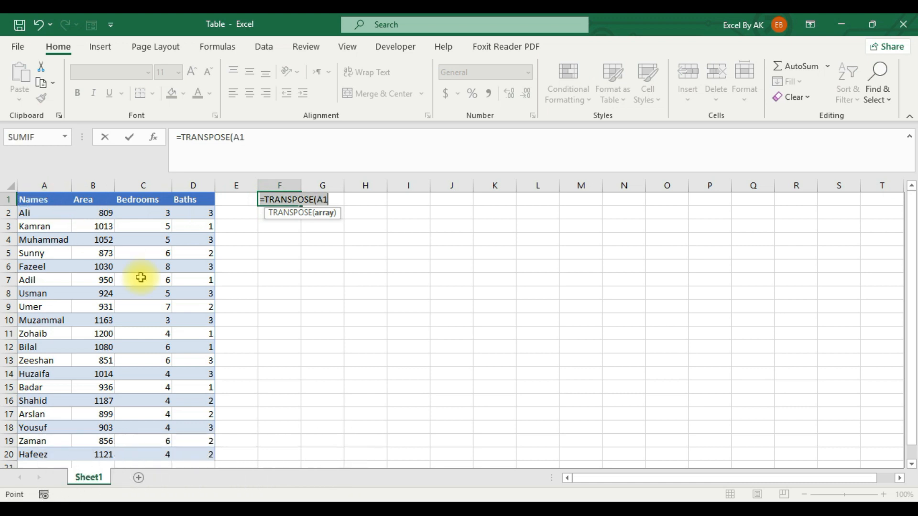
left_click(327, 199)
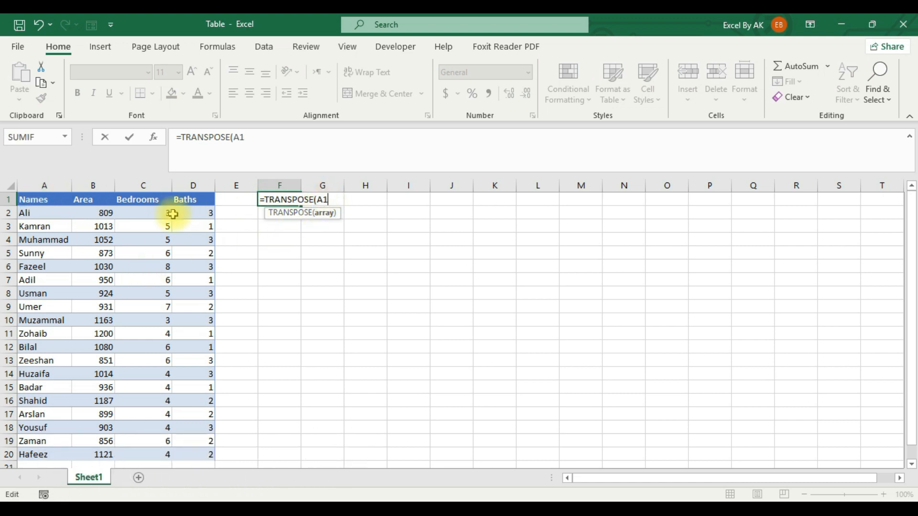
left_click_drag(39, 202, 202, 353)
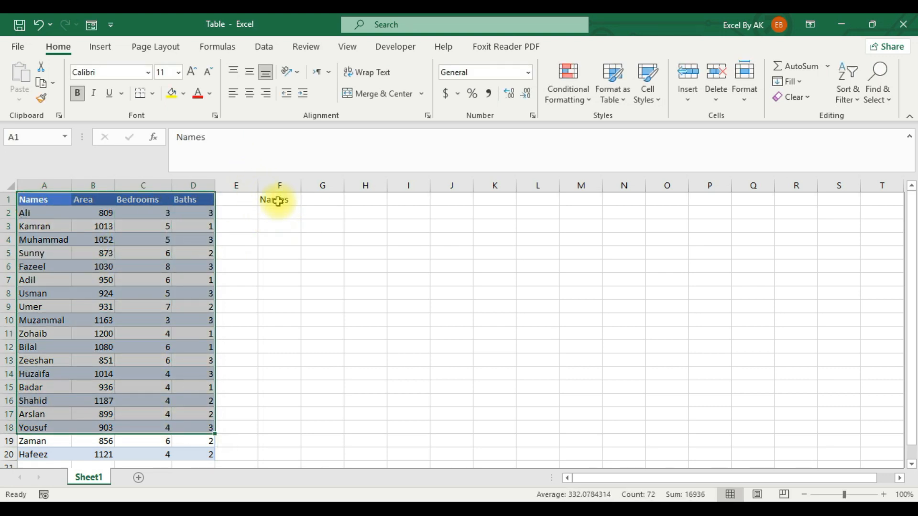
left_click(279, 199)
key("Delete")
Enter =TRANSPOSE(A1:D20) in F1 to flip the whole table, headers included, into a horizontal layout
type("=tran")
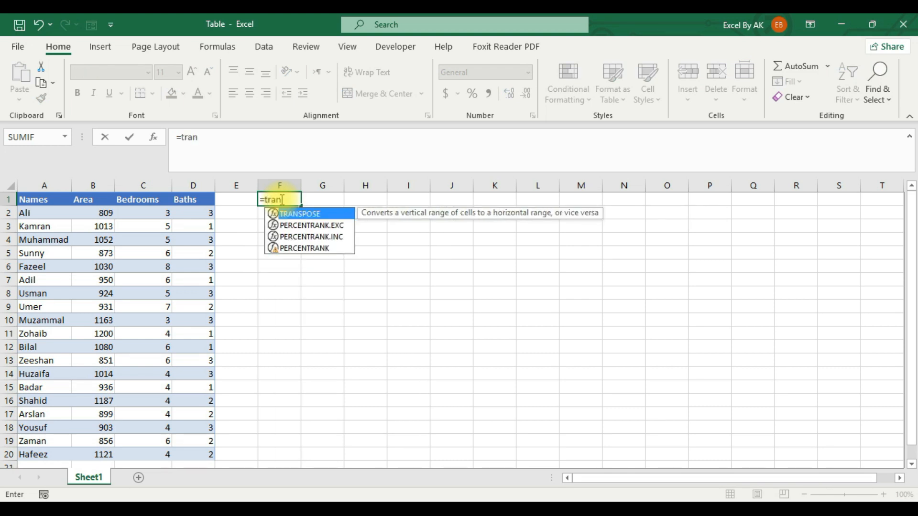
key("Tab")
left_click_drag(39, 199, 193, 459)
left_click(195, 456)
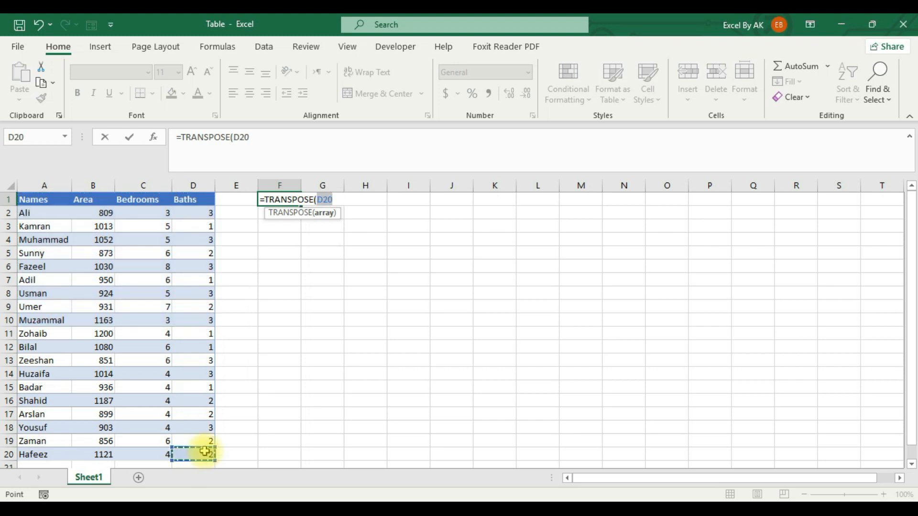
left_click(267, 427)
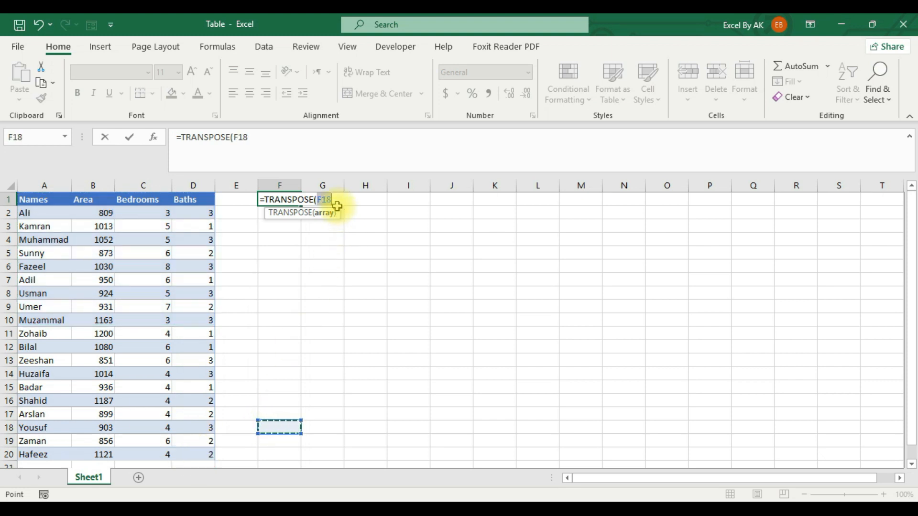
key("BackSpace")
key("BackSpace")
key("BackSpace")
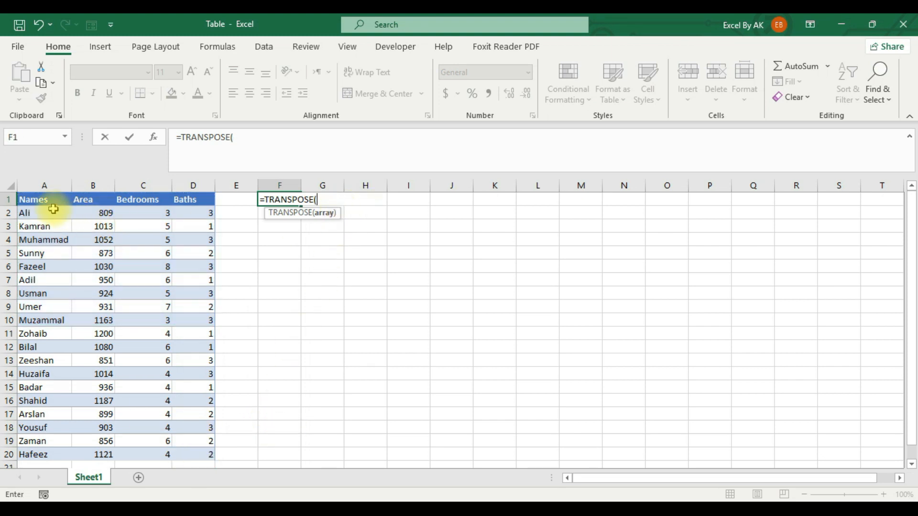
left_click_drag(42, 199, 225, 440)
type(")")
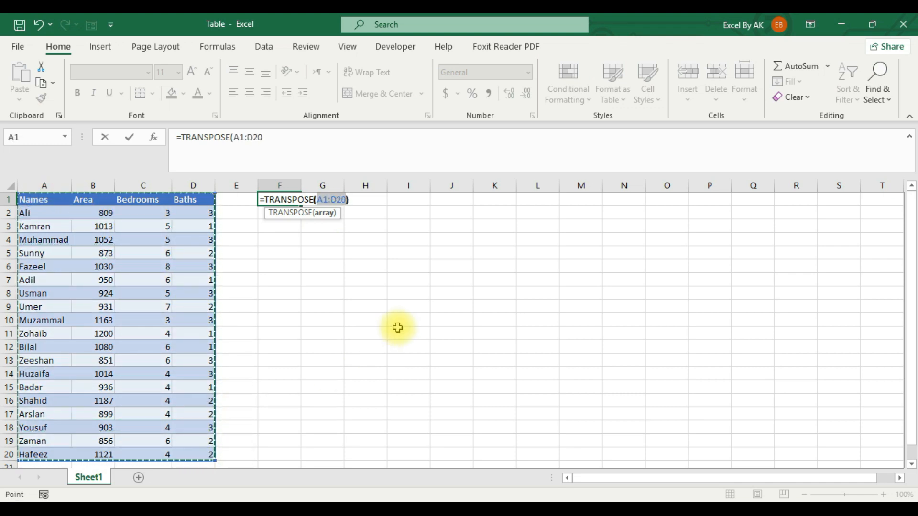
key("Return")
left_click_drag(595, 479, 658, 482)
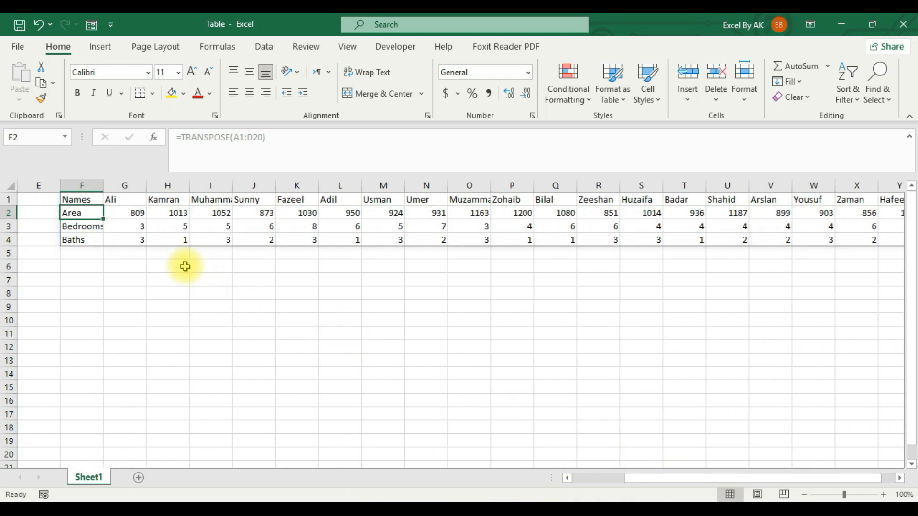
left_click(152, 251)
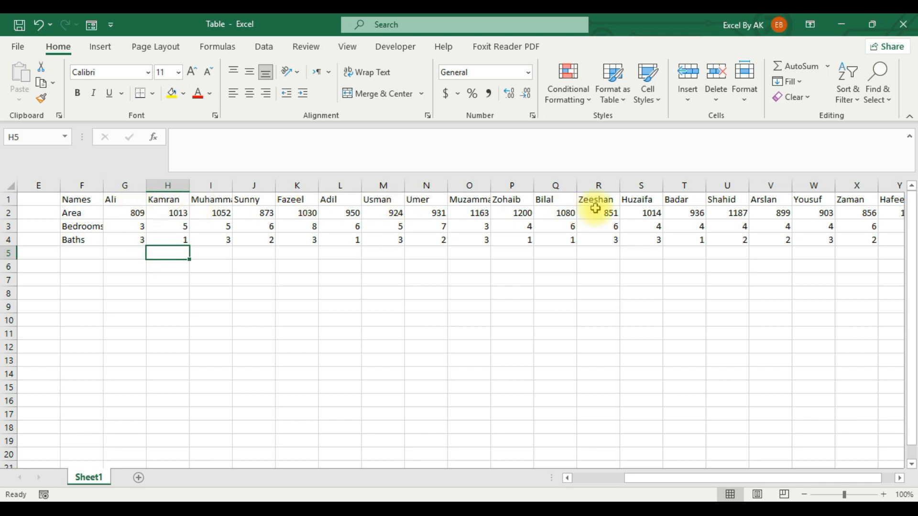
Enter =UNIQUE(F3:Y3,TRUE) in G6 to list the distinct values of the transposed Bedrooms row by column
left_click(119, 265)
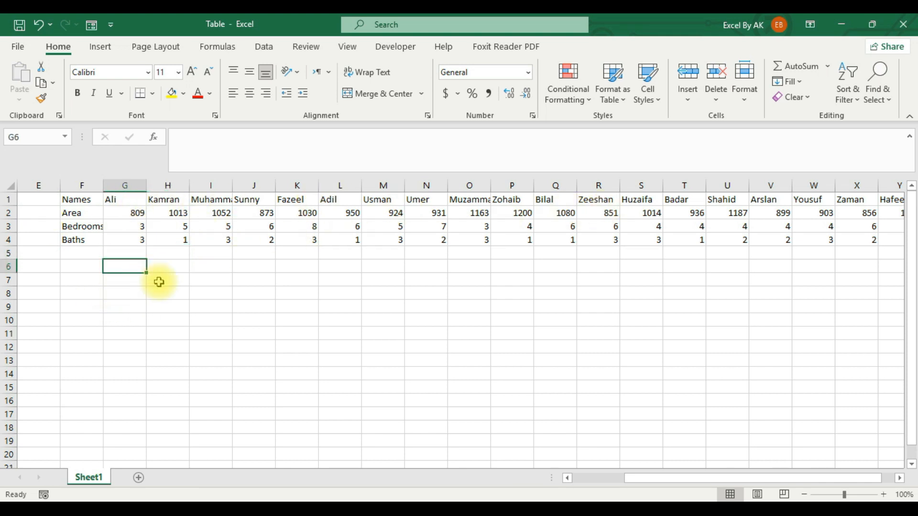
type("=")
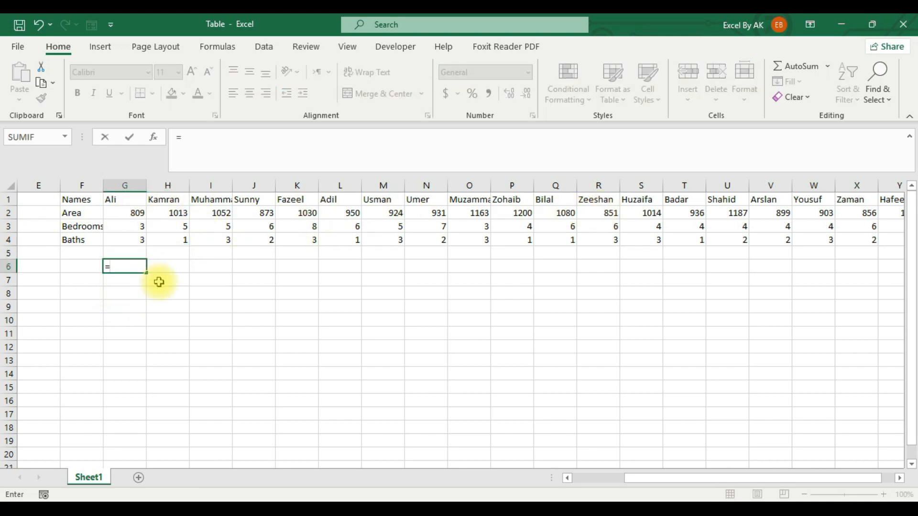
type("uniq")
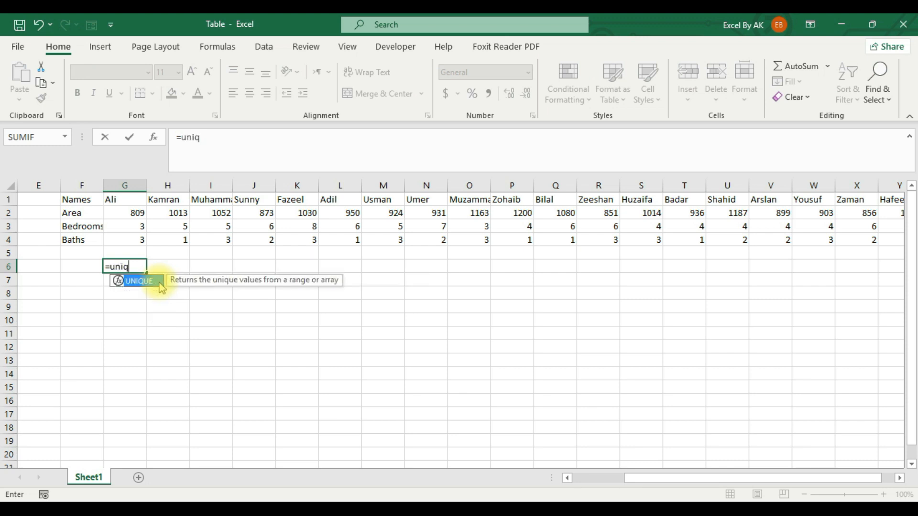
key("Tab")
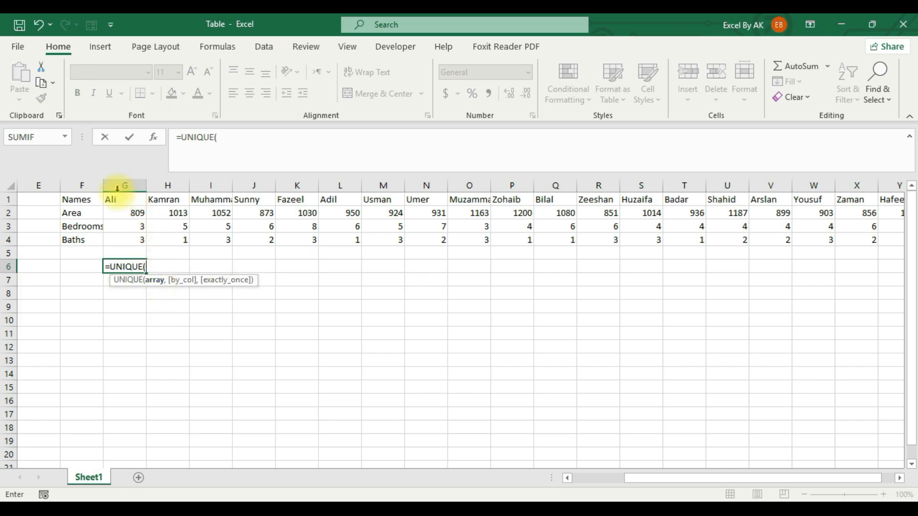
left_click(85, 226)
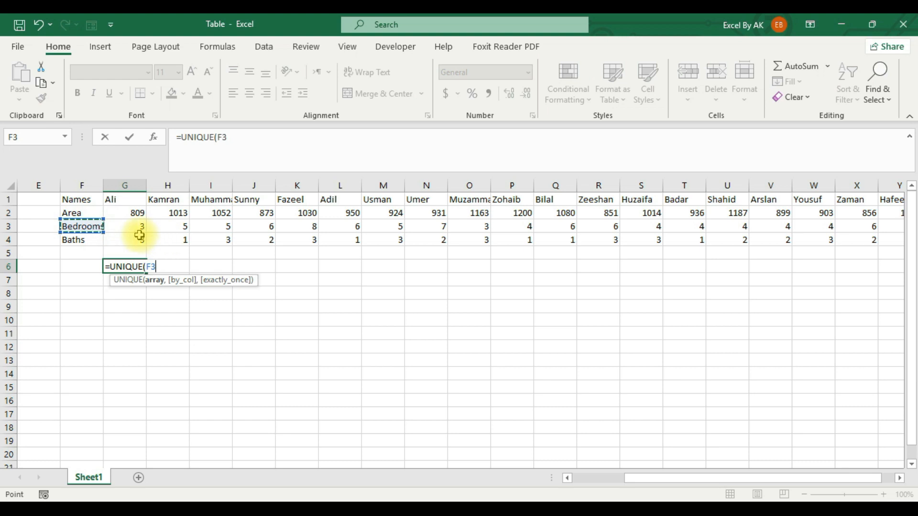
left_click_drag(93, 226, 830, 229)
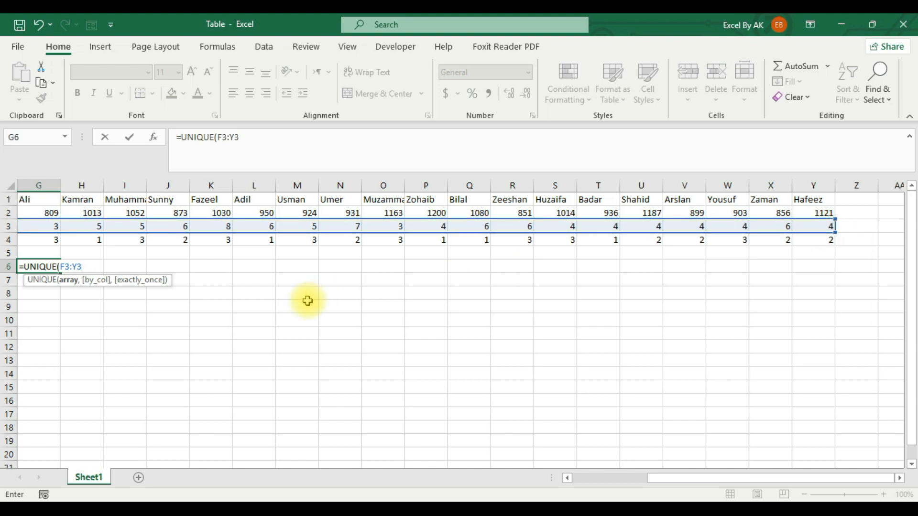
type(",true")
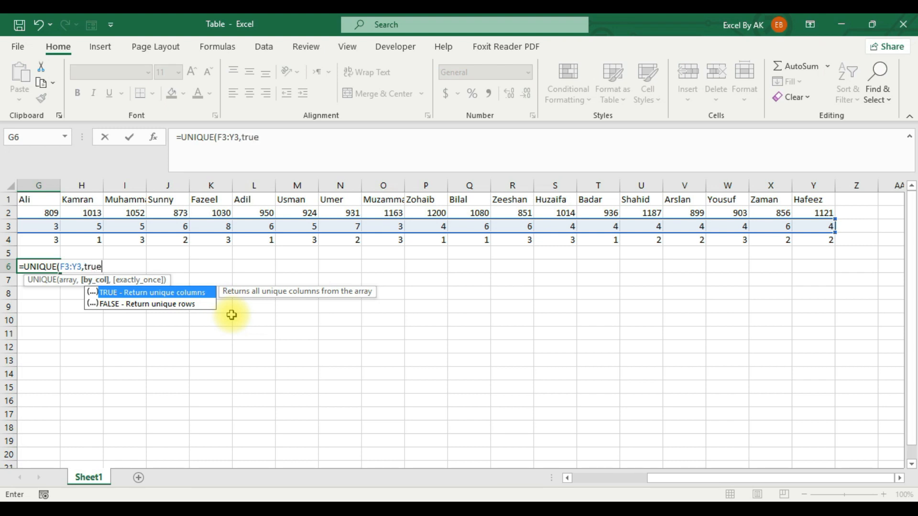
type(")")
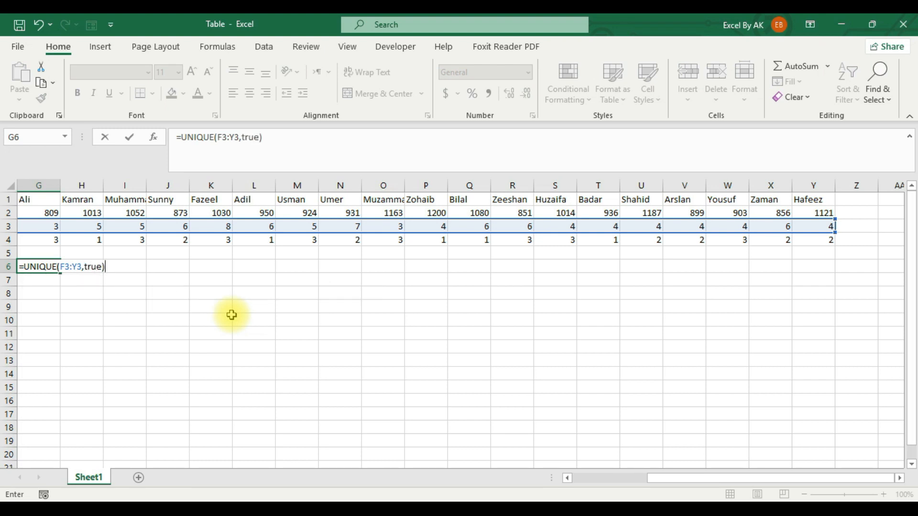
key("Return")
left_click_drag(667, 478, 615, 478)
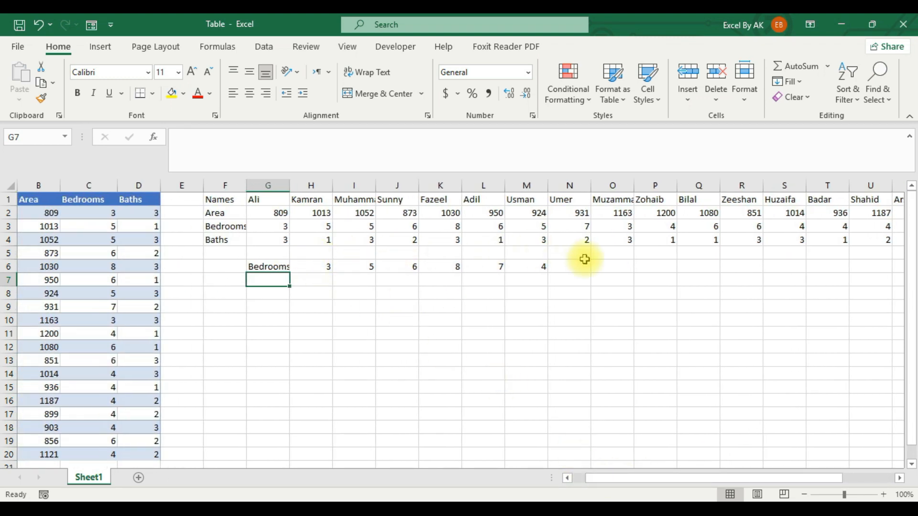
Fit column G to its contents and review the unique bedroom values spilled across H6:M6
double_click(290, 185)
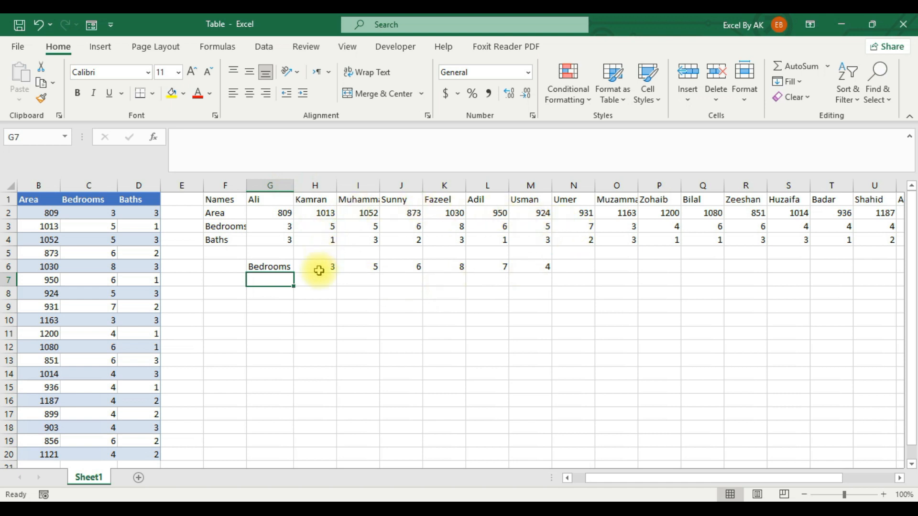
left_click_drag(308, 267, 532, 269)
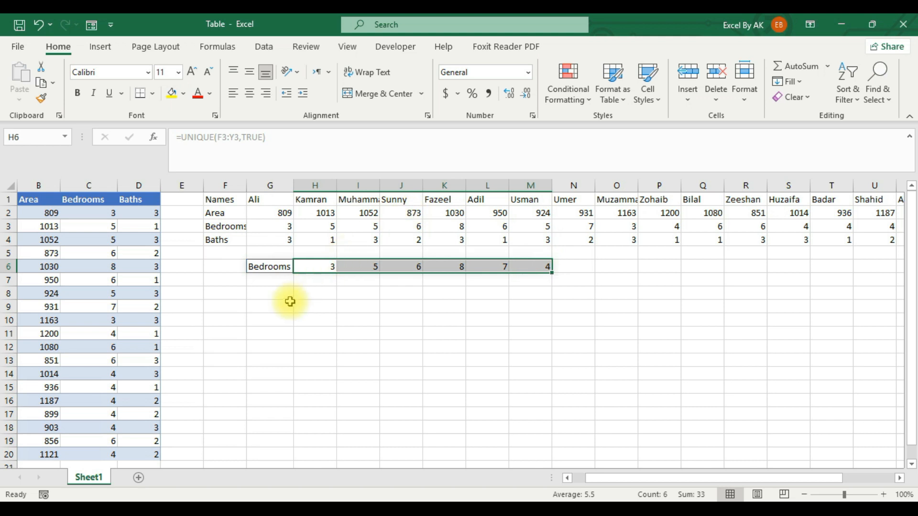
left_click(256, 294)
left_click_drag(236, 255, 577, 290)
left_click(578, 289)
Clear the transposed table by erasing the whole TRANSPOSE formula in F1
left_click(223, 199)
double_click(223, 199)
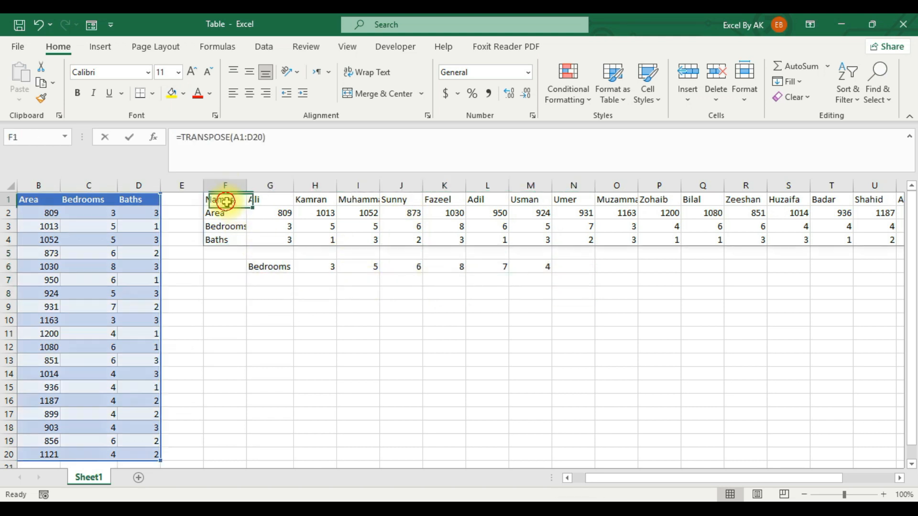
key("BackSpace")
key("BackSpace")
key("BackSpace")
key("BackSpace")
key("BackSpace")
key("BackSpace")
key("BackSpace")
key("BackSpace")
key("BackSpace")
key("BackSpace")
key("BackSpace")
key("BackSpace")
key("BackSpace")
key("BackSpace")
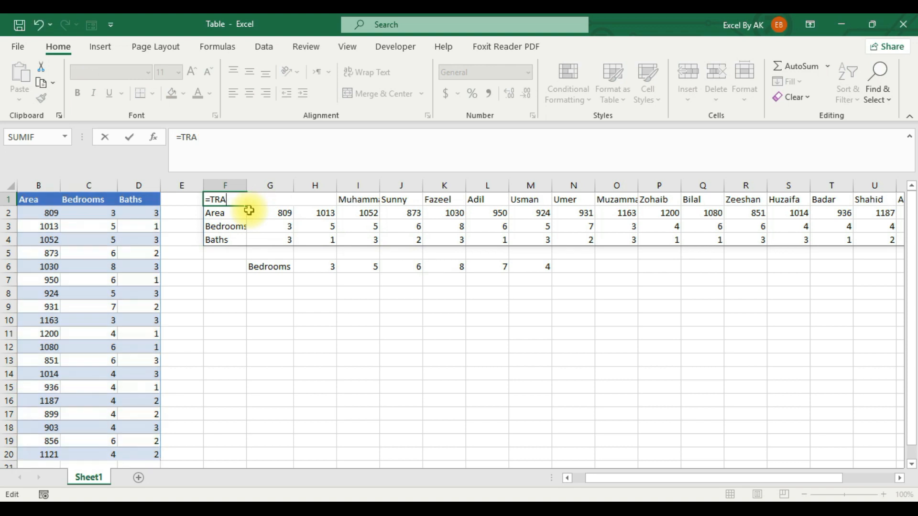
key("BackSpace")
key("BackSpace")
key("BackSpace")
key("BackSpace")
left_click(271, 293)
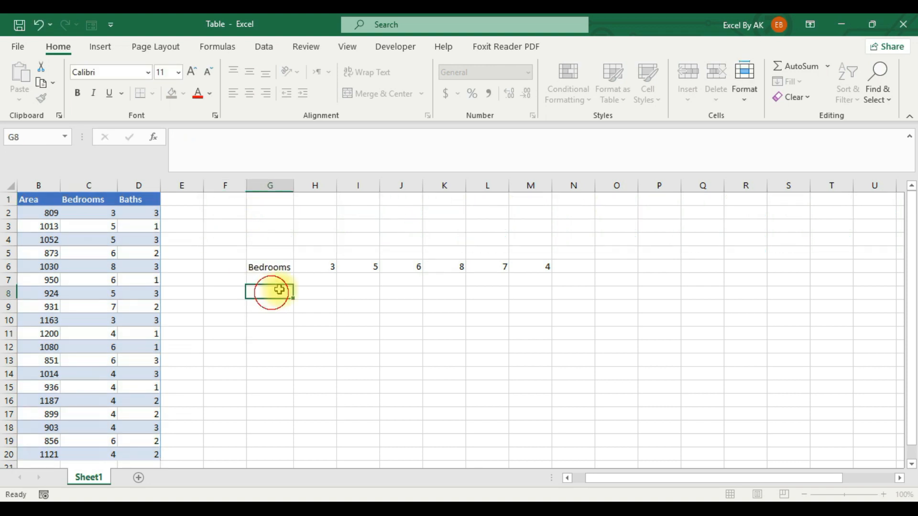
Clear the horizontal UNIQUE results by deleting the formula in G6
left_click(324, 266)
left_click(278, 272)
key("Delete")
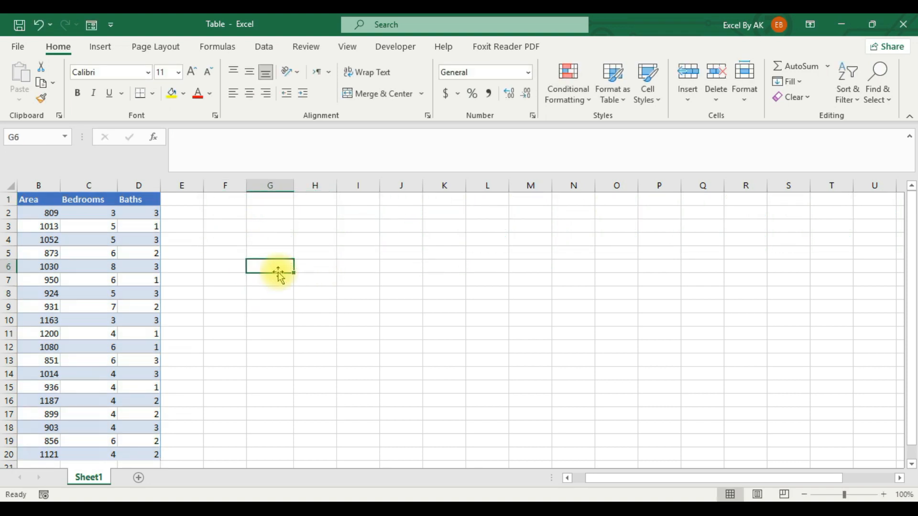
left_click(330, 236)
left_click(221, 227)
left_click_drag(635, 479, 615, 480)
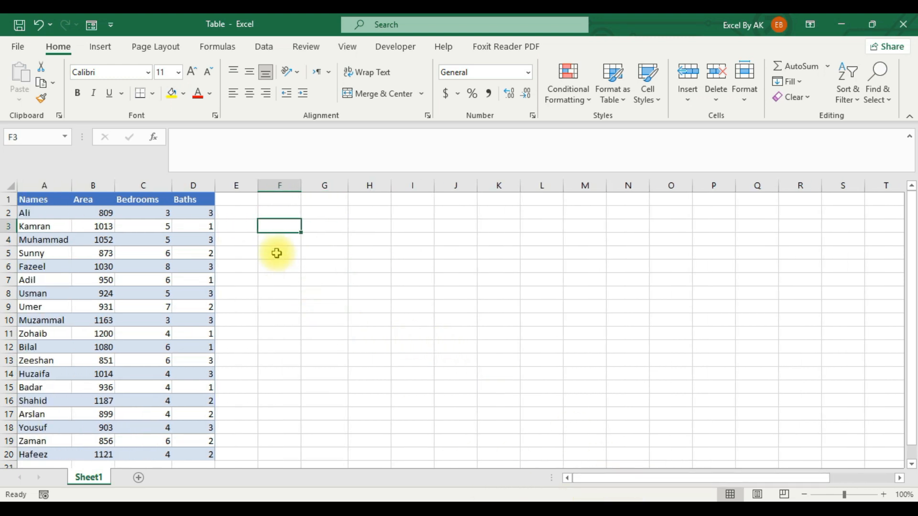
Enter =UNIQUE(C2:C20) in F2 to list the distinct Bedrooms values
left_click_drag(162, 214, 158, 242)
left_click_drag(158, 293, 162, 322)
left_click(281, 217)
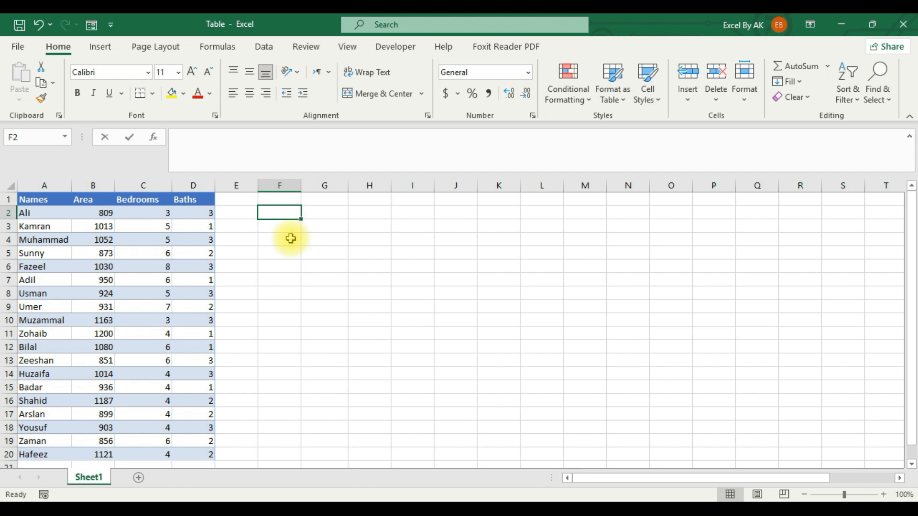
type("=un")
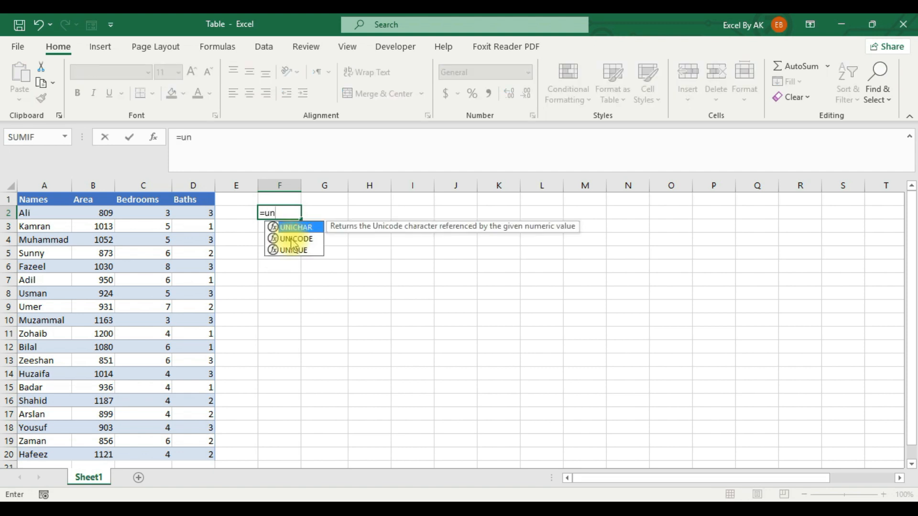
key("Down")
key("Down")
key("Tab")
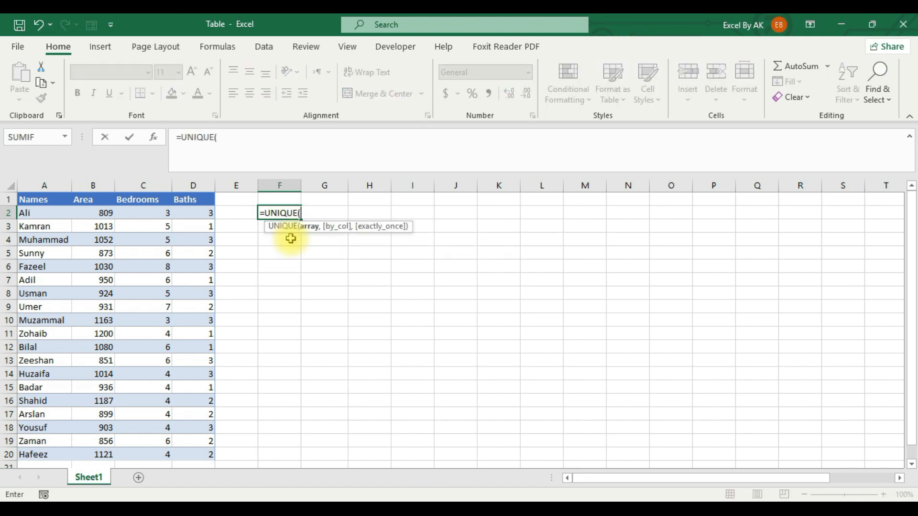
left_click(162, 212)
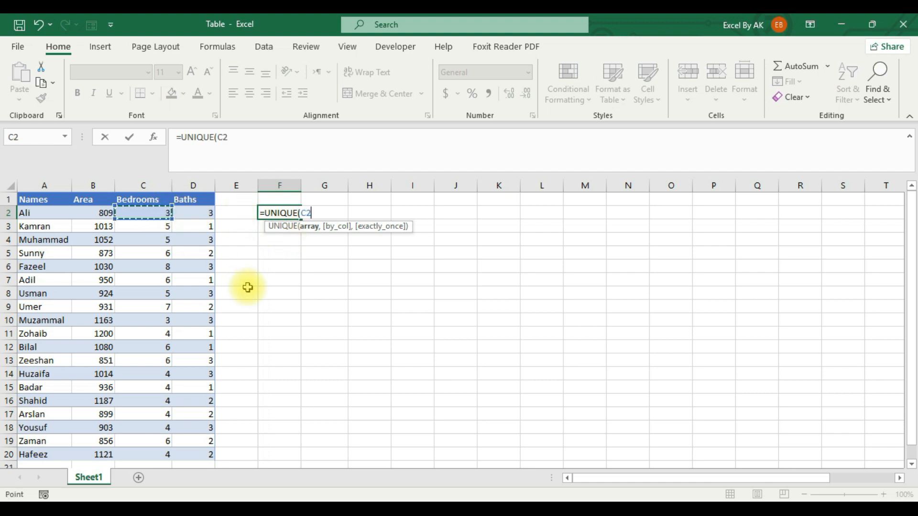
key("ctrl+shift+Down")
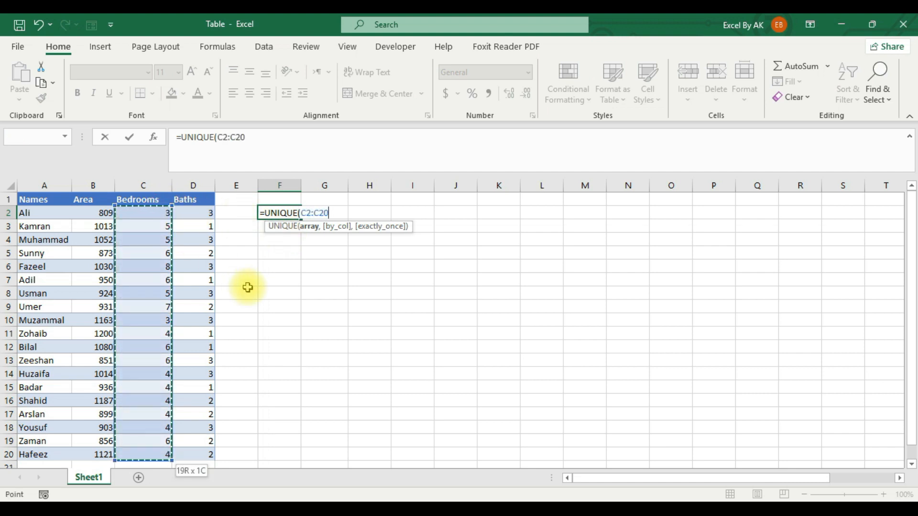
type(")")
key("Return")
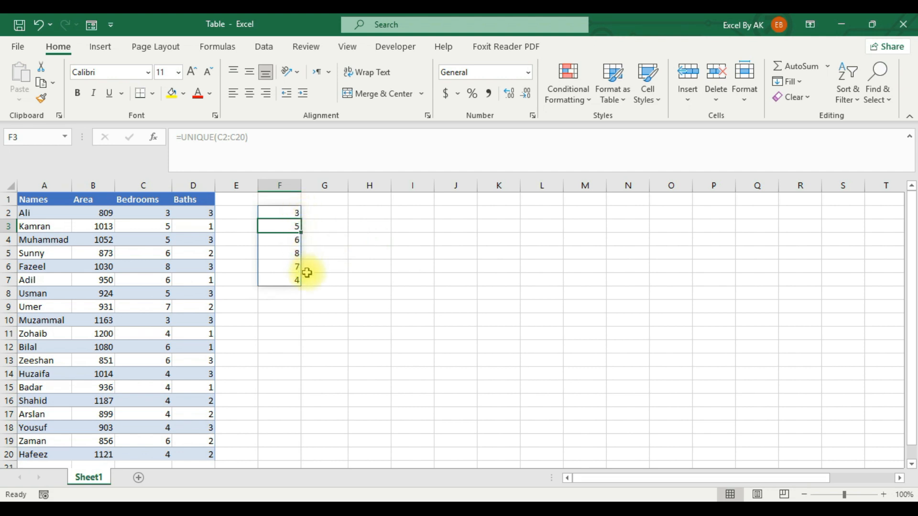
Wrap the F2 formula in SORT so it reads =SORT(UNIQUE(C2:C20)), ordering the distinct Bedrooms values ascending
left_click(292, 212)
double_click(280, 212)
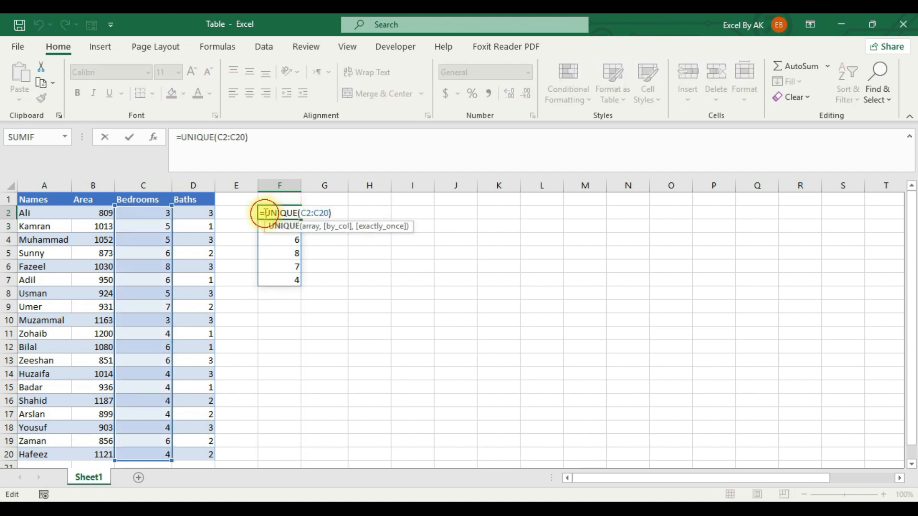
type("sort")
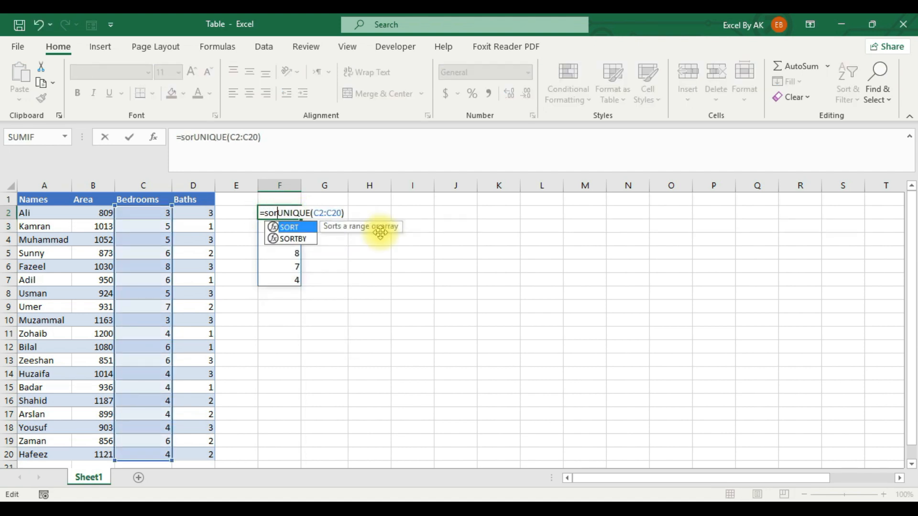
type("(")
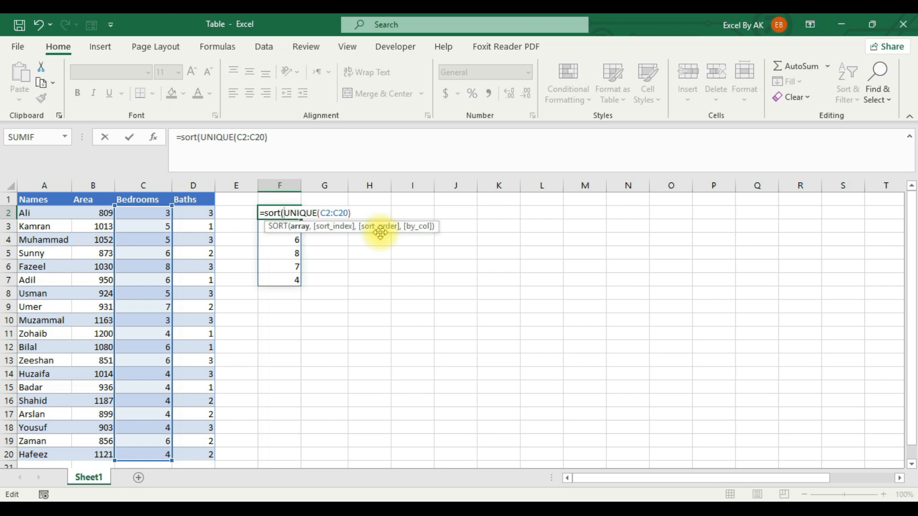
key("Right")
key("Right")
key("Right")
key("Right")
key("Right")
key("Right")
key("Right")
key("Right")
key("Right")
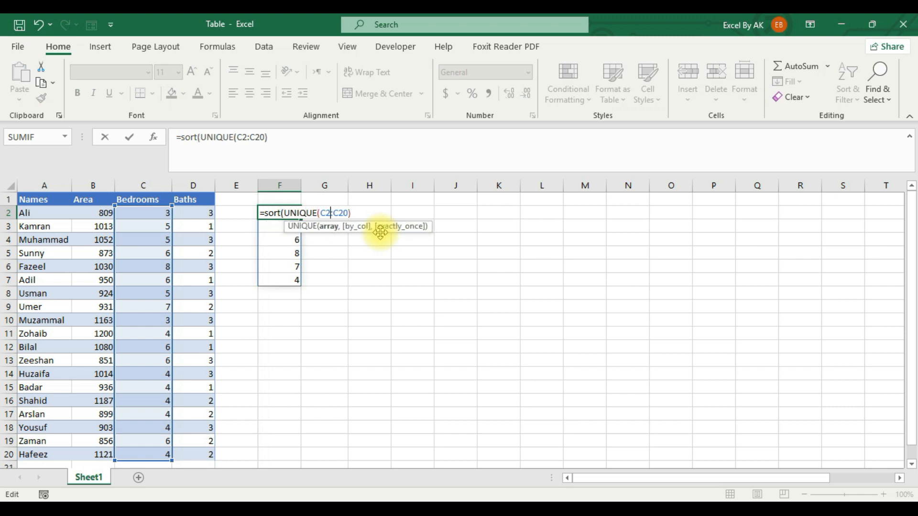
key("Right")
key("Right")
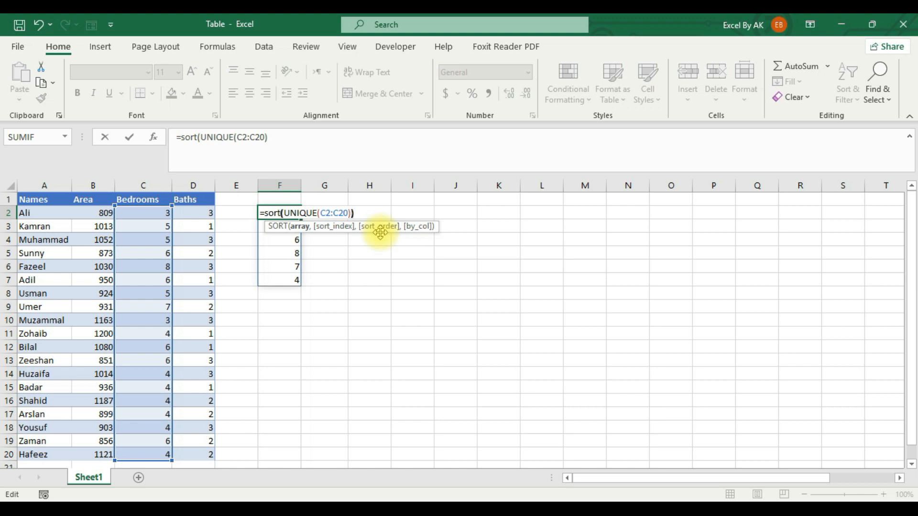
type(")")
key("Return")
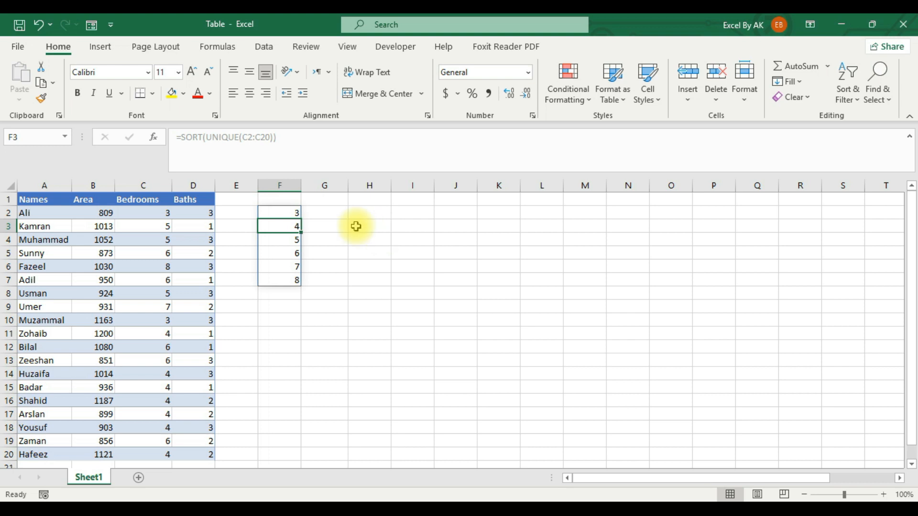
Fill the SORT and UNIQUE formula in F2 down to F7
left_click(297, 212)
double_click(301, 220)
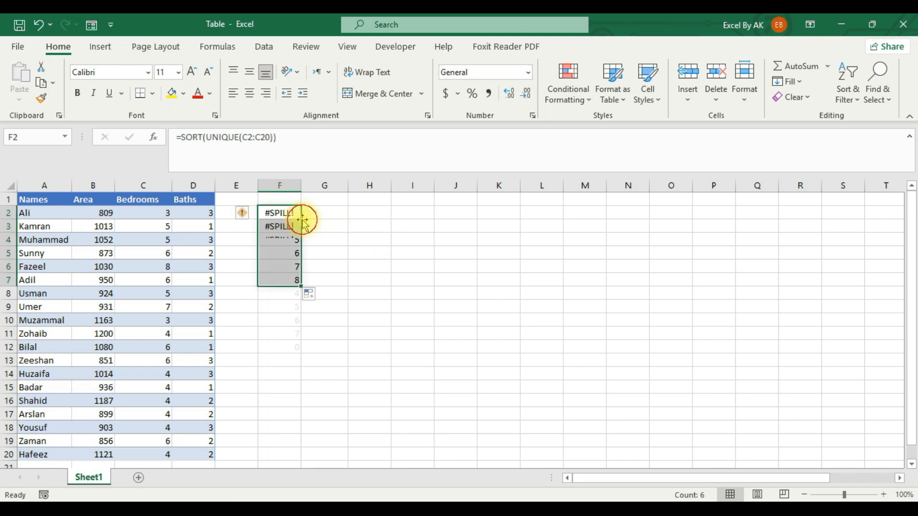
left_click(341, 254)
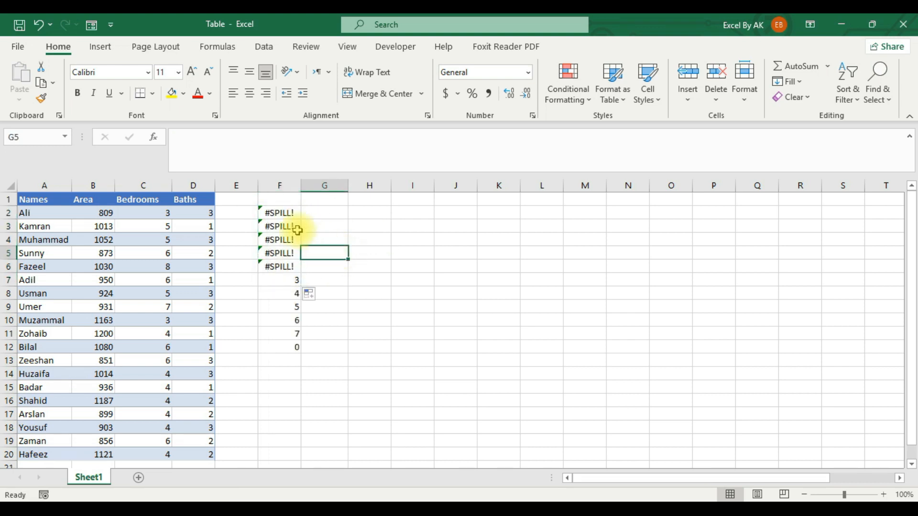
Clear all the formulas and results in F2:F12
left_click_drag(283, 214, 291, 348)
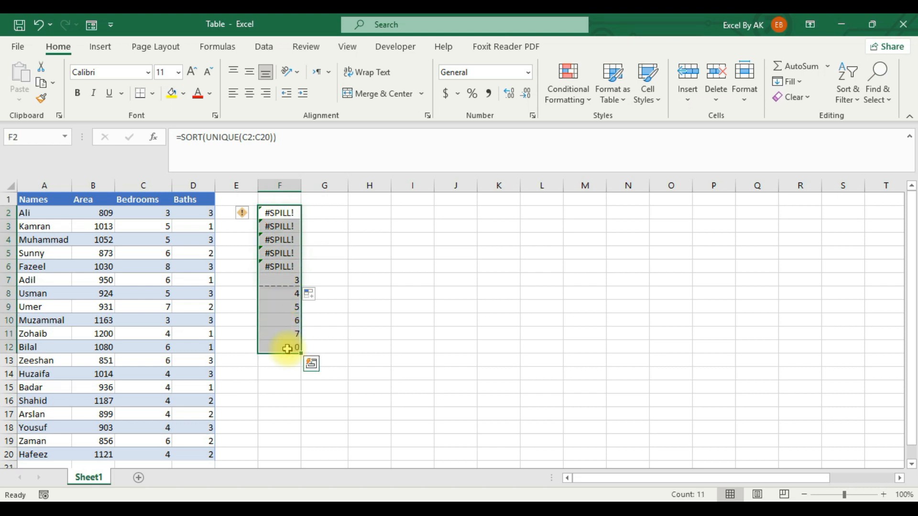
key("Delete")
left_click(412, 239)
Enter =SORT(UNIQUE(C2:C20)) in F2 to list the distinct Bedrooms values in ascending order
left_click(272, 213)
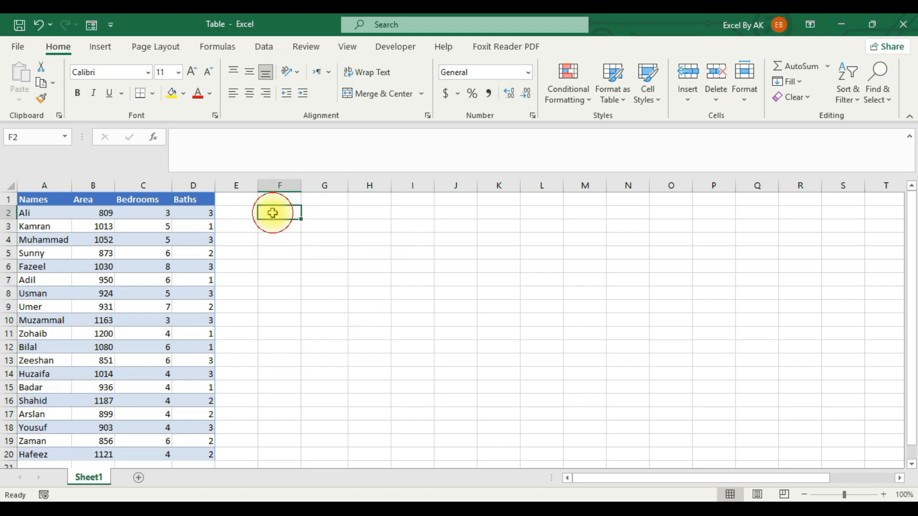
type("=")
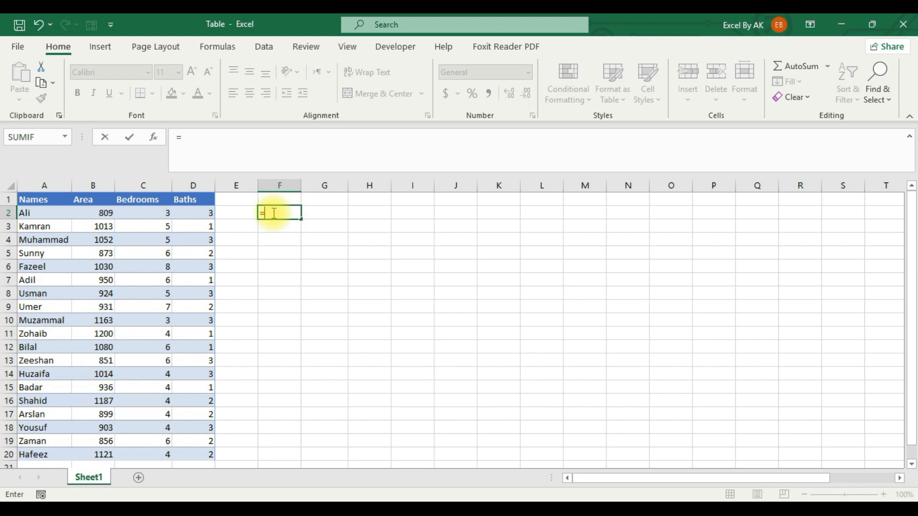
type("sort")
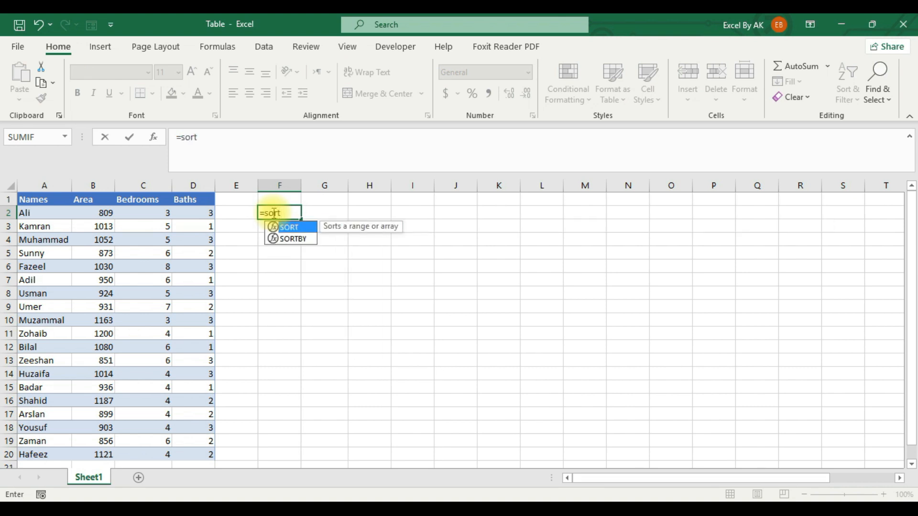
type("(")
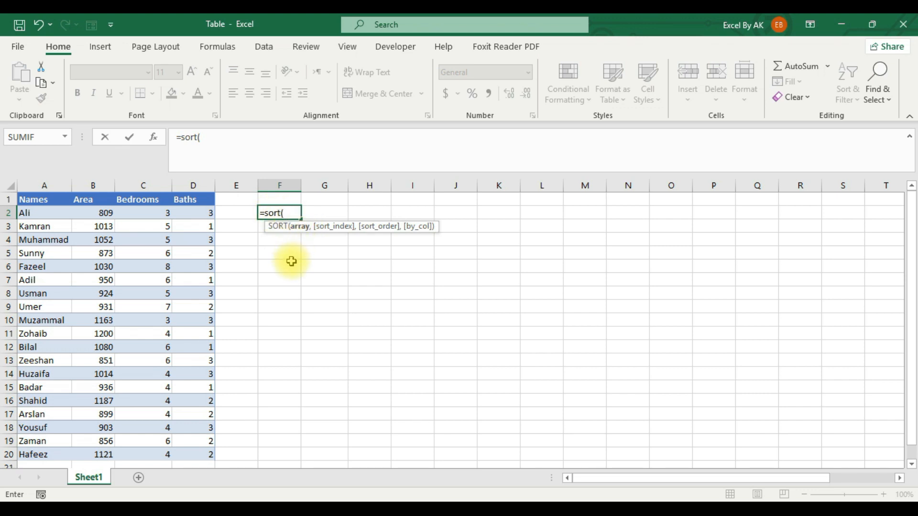
type("uniq")
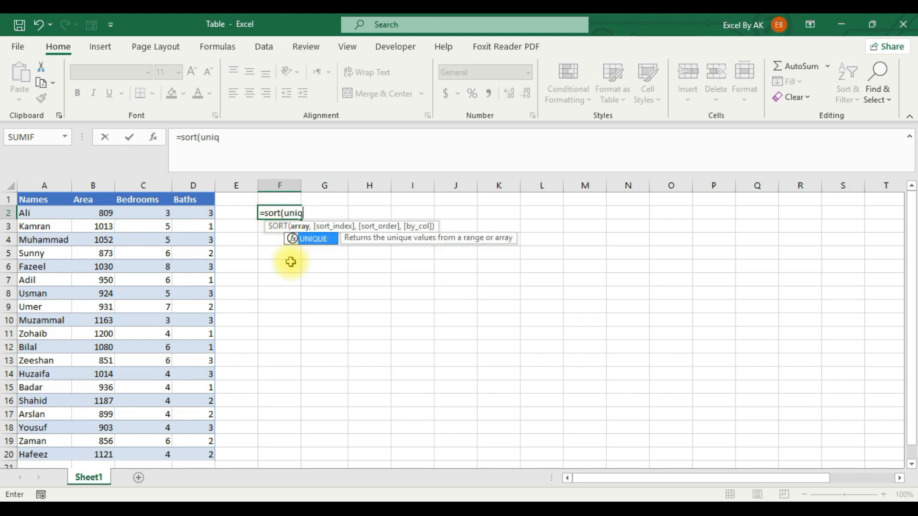
type("ue(")
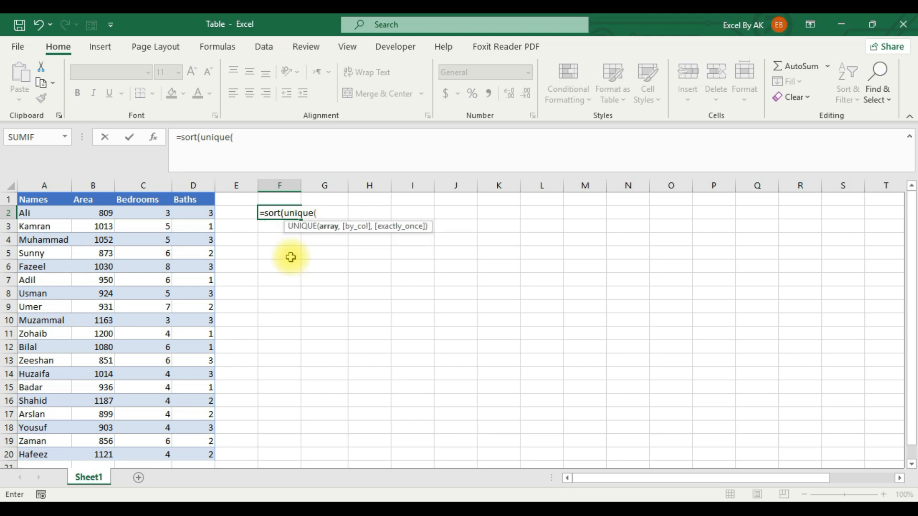
left_click(168, 213)
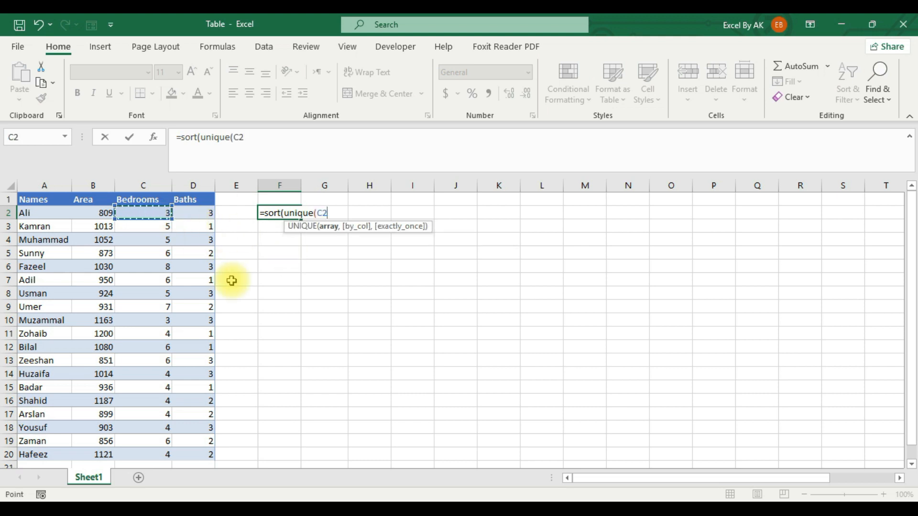
key("ctrl+shift+Down")
type(")")
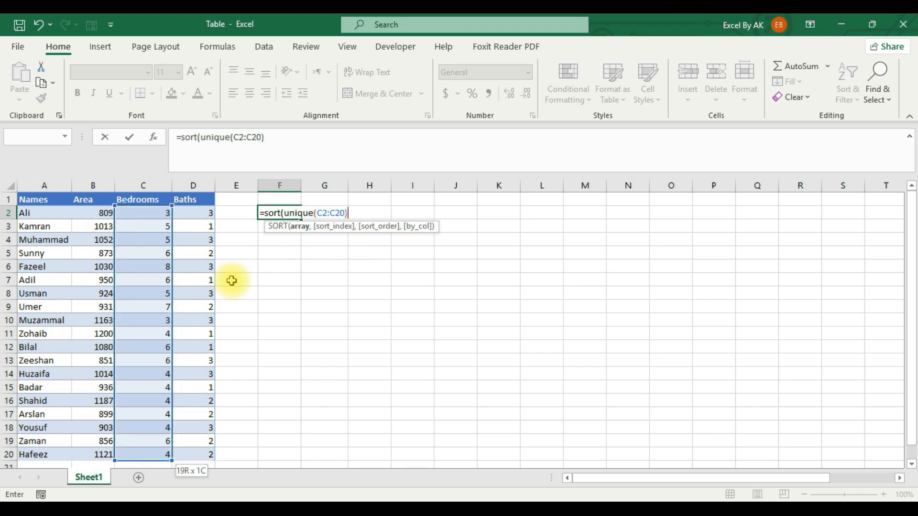
type(")")
key("Return")
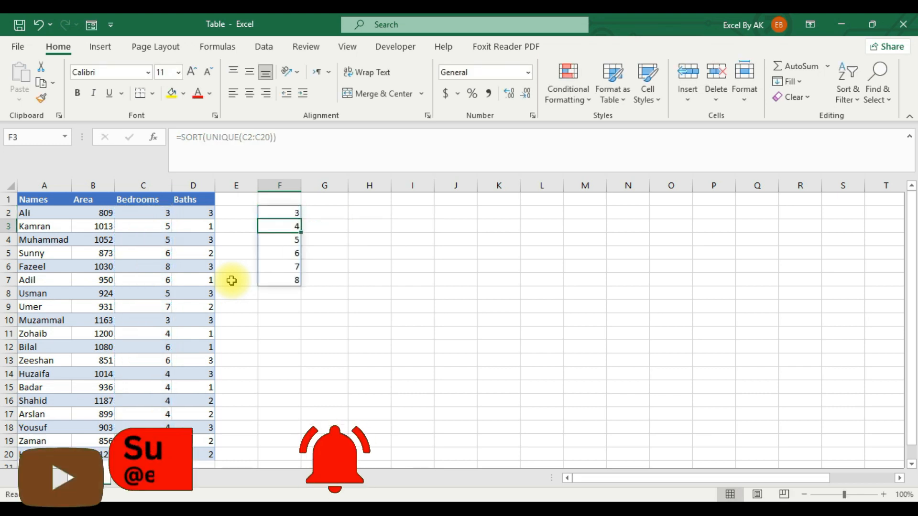
Select the spilled list in F2:F7 to review the sorted distinct Bedrooms values
left_click(356, 253)
left_click(293, 213)
left_click_drag(293, 213, 294, 279)
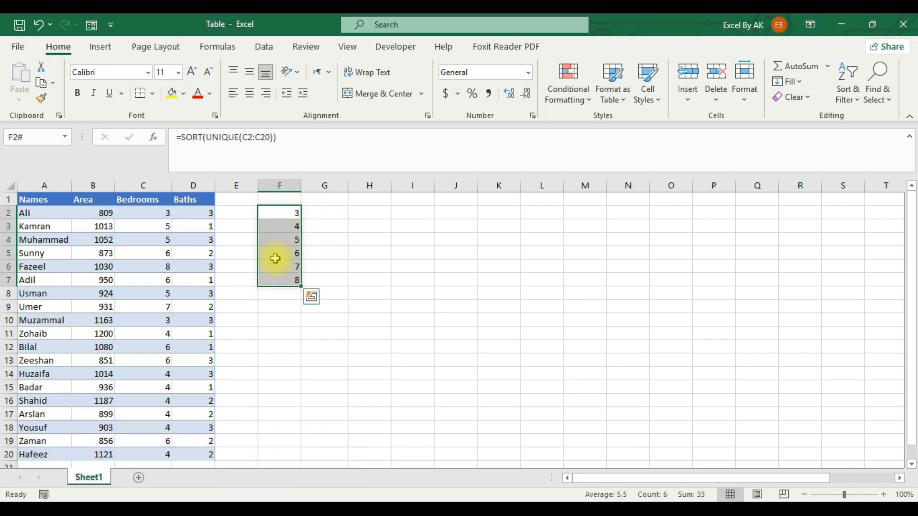
left_click(330, 264)
left_click_drag(293, 212, 296, 278)
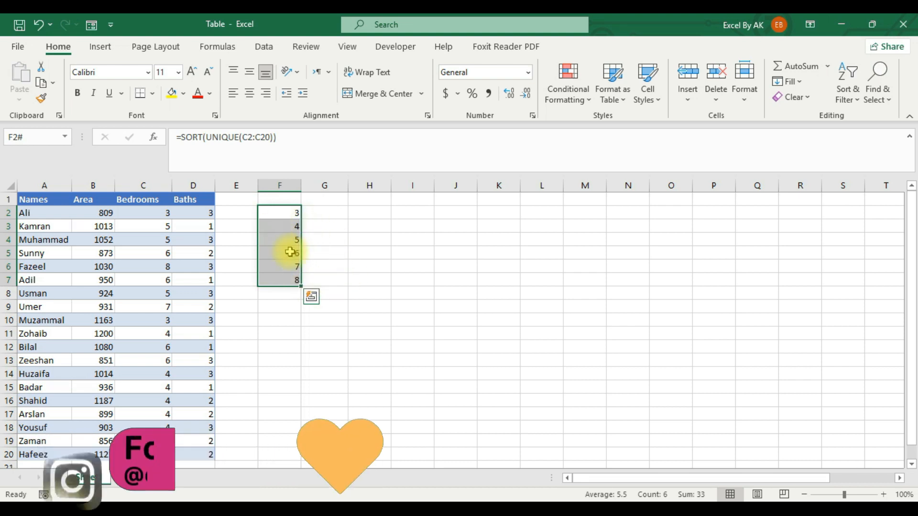
left_click(336, 256)
Clear the range F1:G8 to remove the sorted distinct list beside the table
left_click_drag(260, 202, 320, 295)
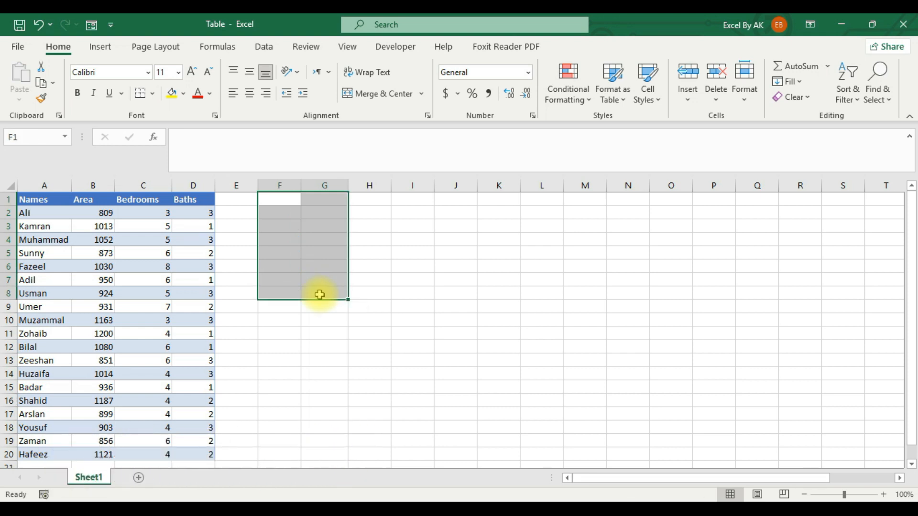
left_click(425, 288)
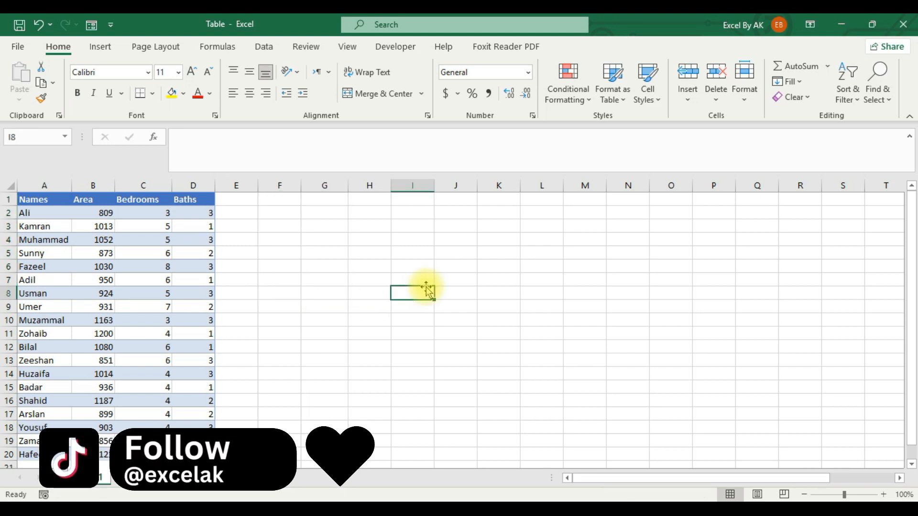